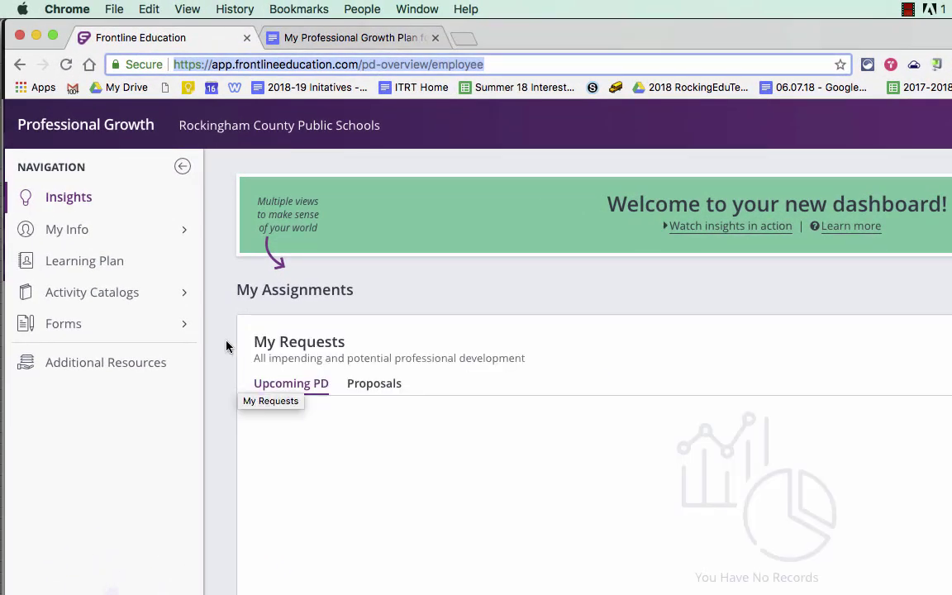
Step: Open the Professional Growth Plan fill-in form and enter teaching assignment 4th Grade, start date 08/08/2018 and end date 08/10/2018
{"action": "left_click", "coordinate": [121, 329]}
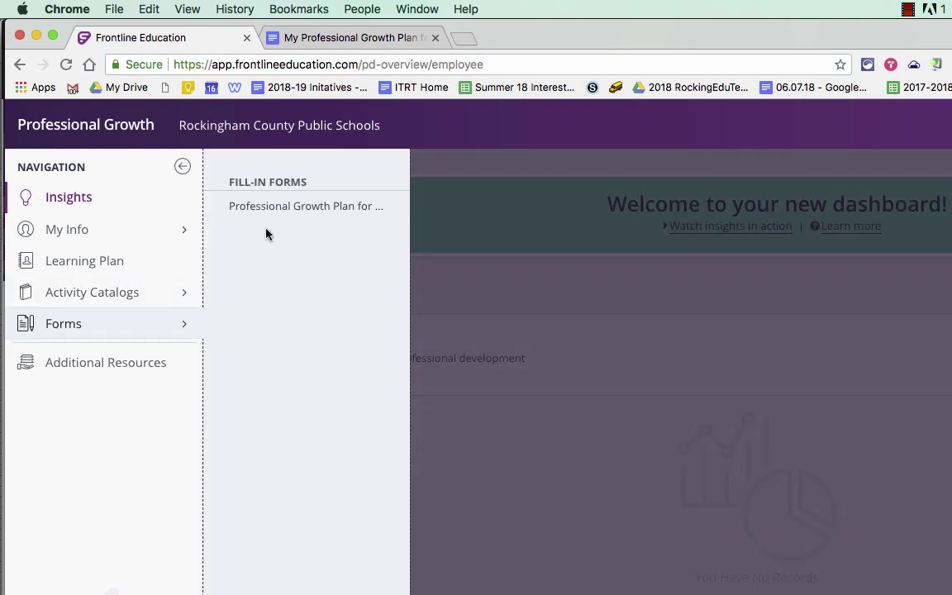
{"action": "left_click", "coordinate": [276, 208]}
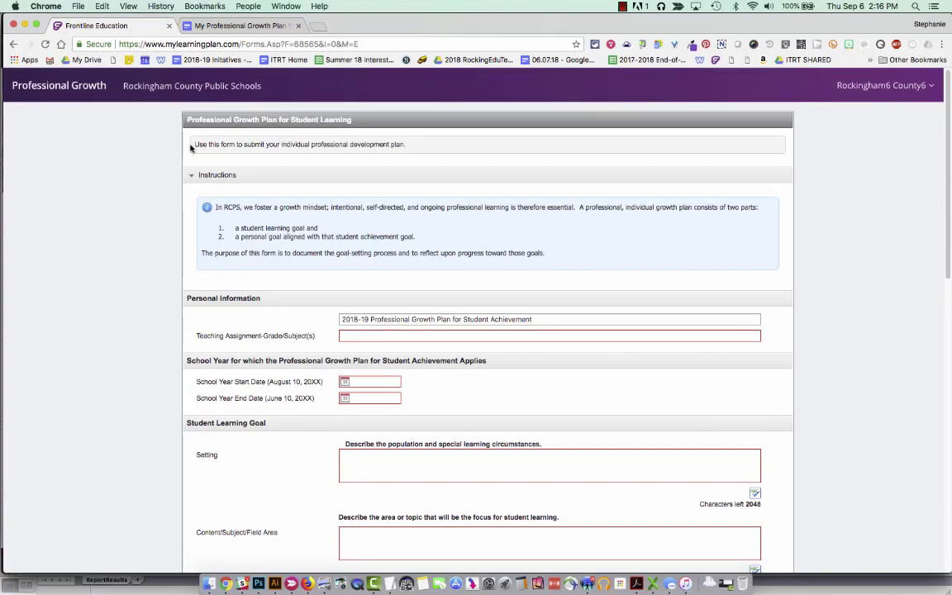
{"action": "left_click", "coordinate": [396, 336]}
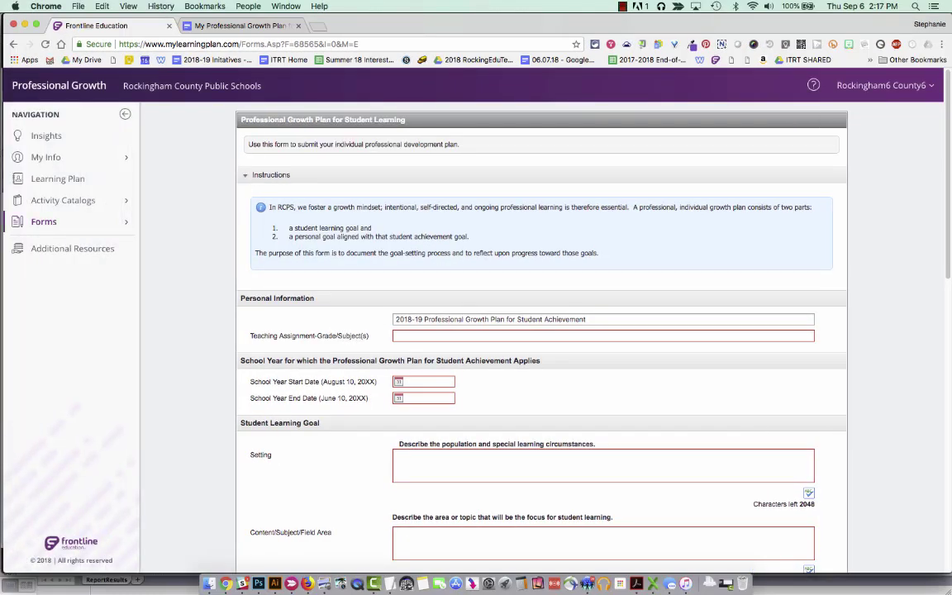
{"action": "type", "text": "4th Grade"}
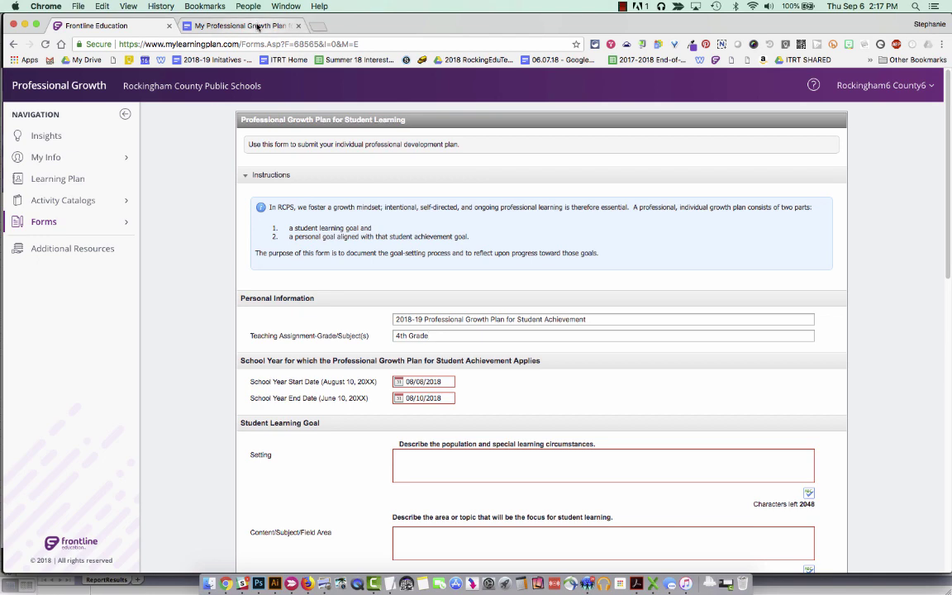
Step: Copy the Setting description of the class from the Google Docs growth plan into the form's Setting field
{"action": "left_click", "coordinate": [259, 26]}
{"action": "left_click_drag", "start_coordinate": [494, 358], "coordinate": [460, 328]}
{"action": "key", "text": "super+c"}
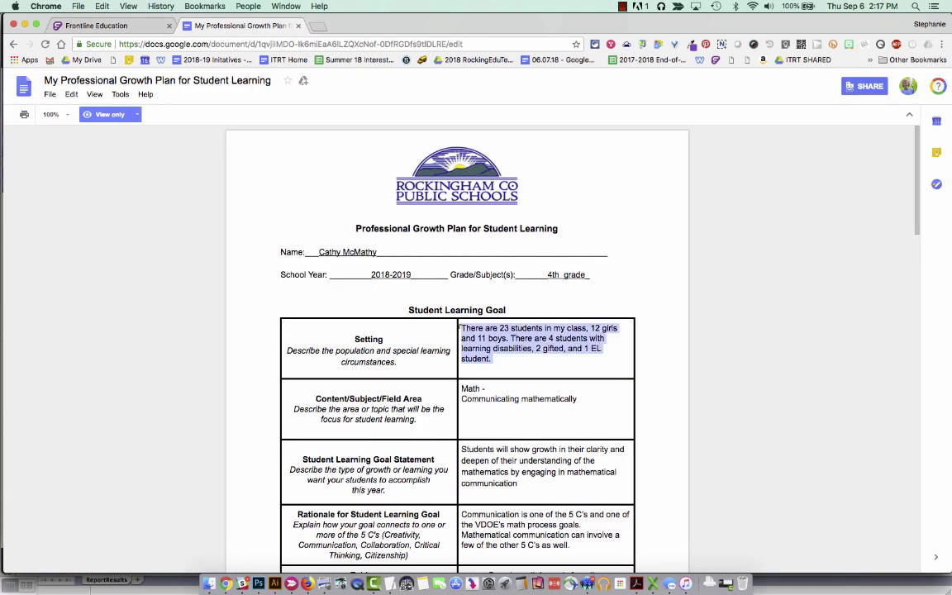
{"action": "left_click", "coordinate": [71, 94]}
{"action": "left_click", "coordinate": [87, 168]}
{"action": "left_click", "coordinate": [124, 25]}
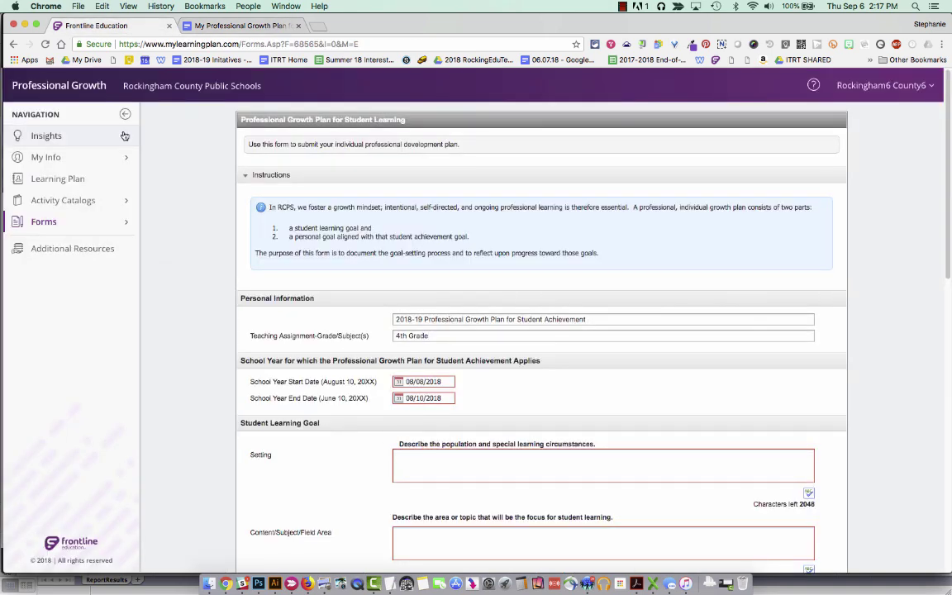
{"action": "left_click", "coordinate": [100, 6]}
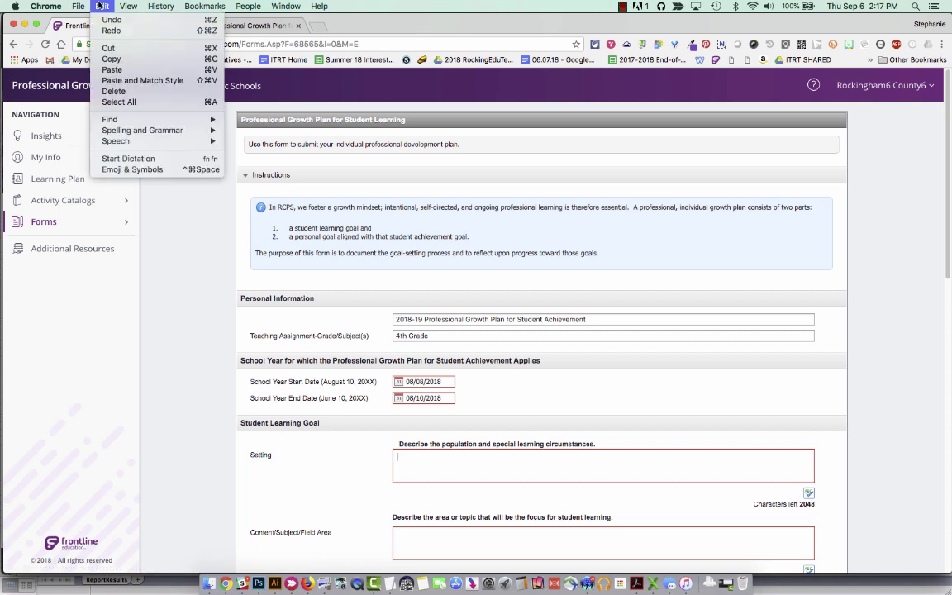
{"action": "left_click", "coordinate": [98, 69]}
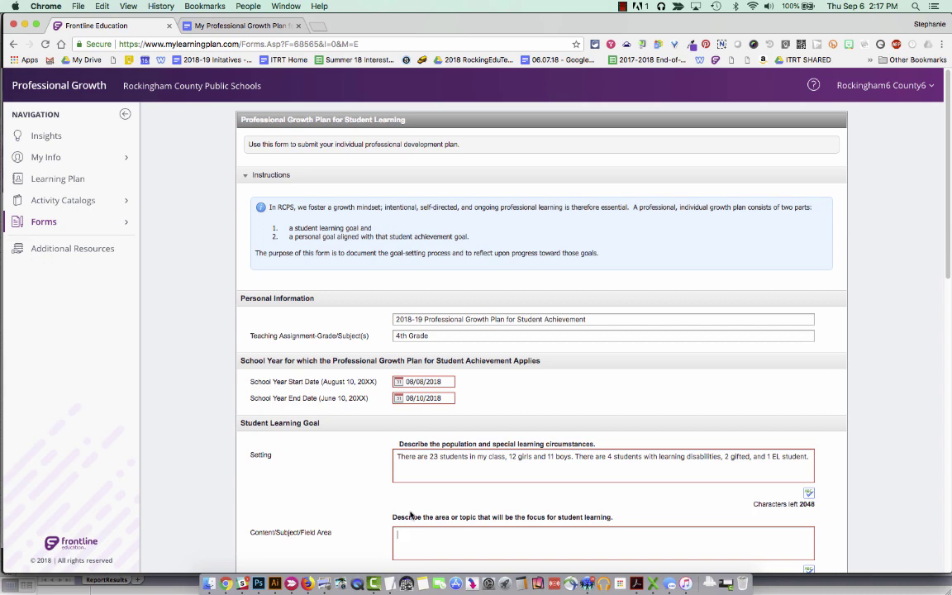
Step: Copy the "Math - Communicating mathematically" text from the growth plan document into the form's Content/Subject/Field Area
{"action": "left_click", "coordinate": [229, 31]}
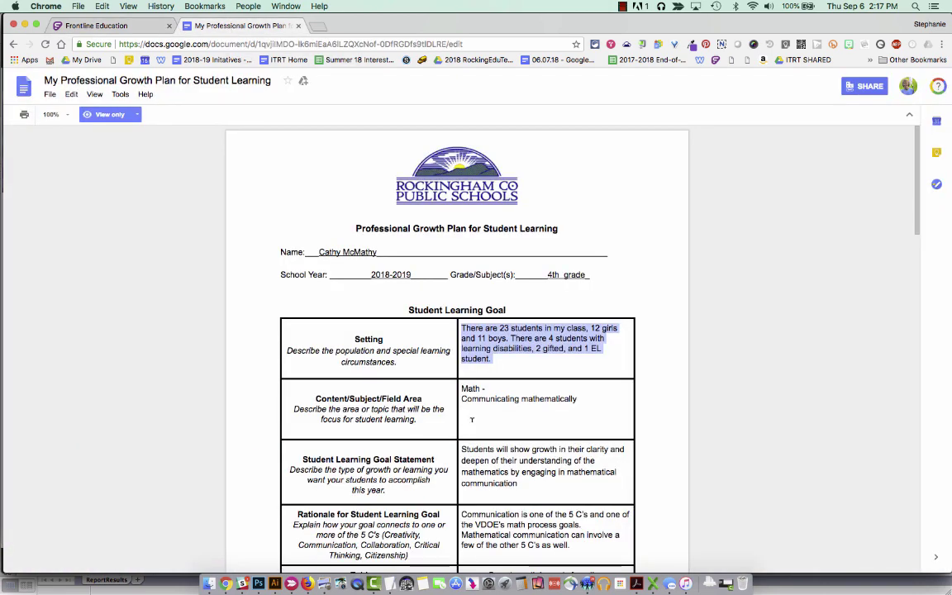
{"action": "left_click_drag", "start_coordinate": [577, 399], "coordinate": [461, 388]}
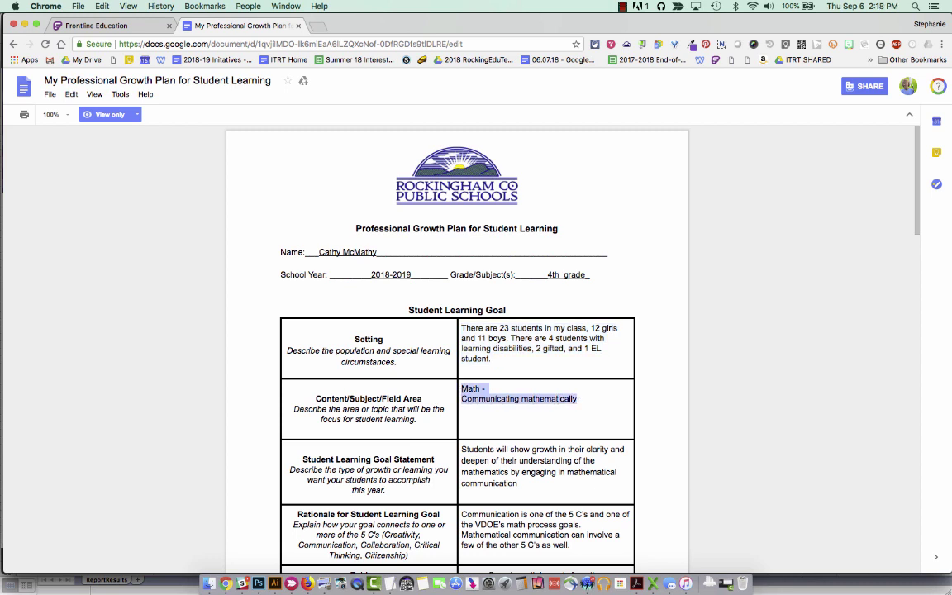
{"action": "right_click", "coordinate": [463, 389]}
{"action": "left_click", "coordinate": [491, 406]}
{"action": "left_click", "coordinate": [119, 32]}
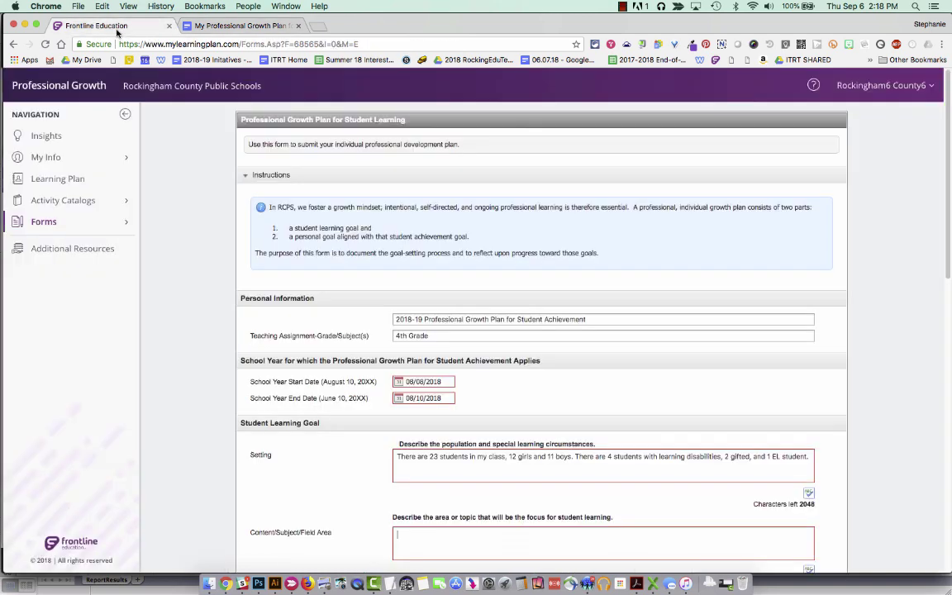
{"action": "left_click", "coordinate": [406, 533]}
{"action": "key", "text": "super+v"}
Step: Copy the Student Learning Goal Statement from the growth plan document into the matching form field
{"action": "scroll", "coordinate": [408, 530], "scroll_direction": "down", "scroll_amount": 2}
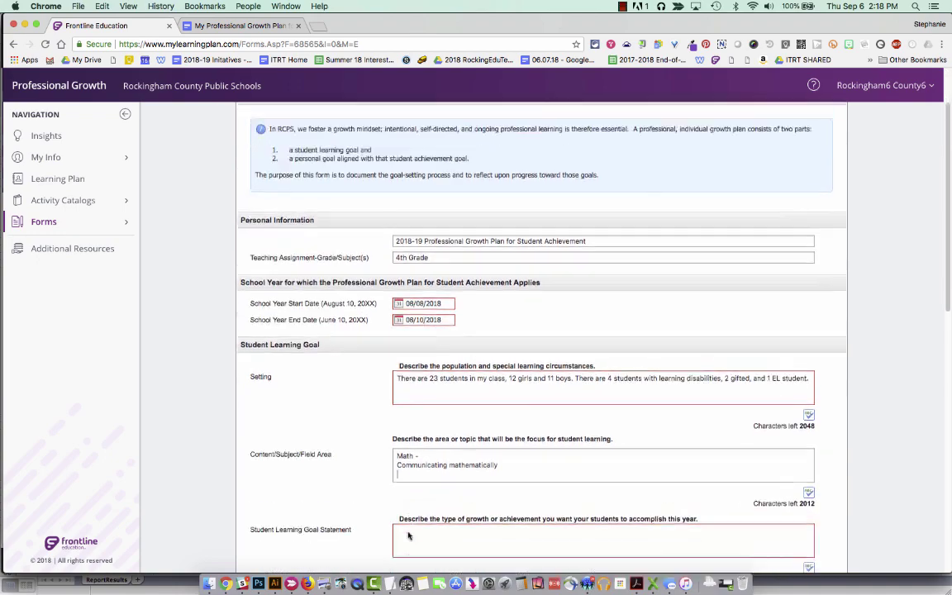
{"action": "scroll", "coordinate": [408, 530], "scroll_direction": "down", "scroll_amount": 2}
{"action": "left_click", "coordinate": [239, 26]}
{"action": "left_click_drag", "start_coordinate": [518, 416], "coordinate": [562, 483]}
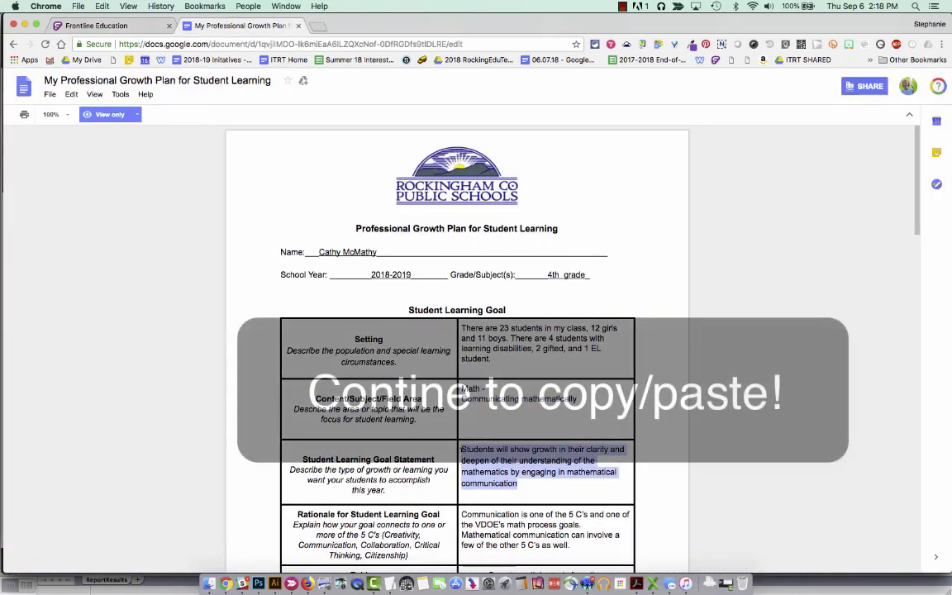
{"action": "left_click", "coordinate": [118, 26]}
{"action": "left_click", "coordinate": [496, 451]}
{"action": "key", "text": "super+v"}
Step: Copy the Rationale for Student Learning Goal about the 5 C's from the document into the form's rationale field
{"action": "scroll", "coordinate": [496, 451], "scroll_direction": "down", "scroll_amount": 2}
{"action": "left_click", "coordinate": [240, 26]}
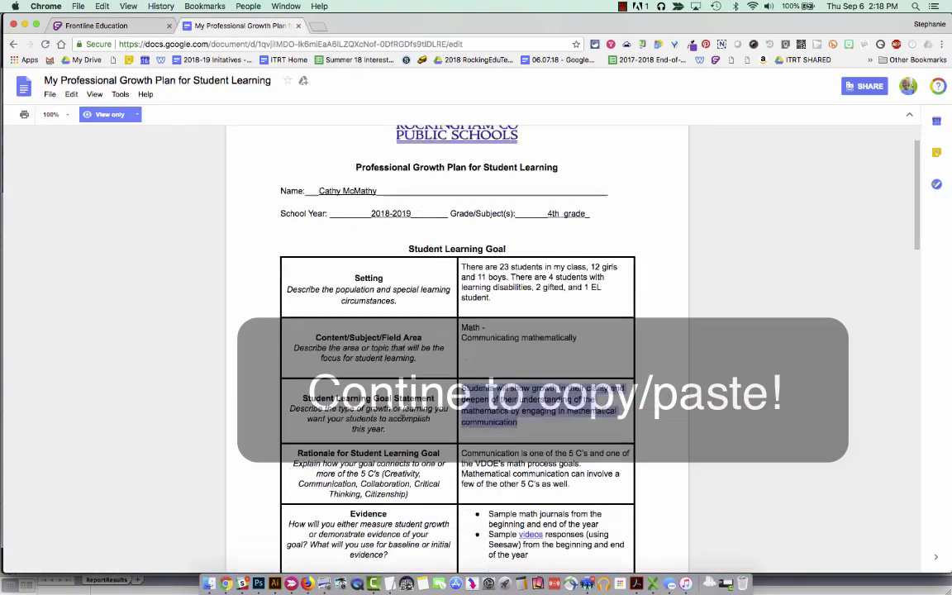
{"action": "left_click_drag", "start_coordinate": [461, 453], "coordinate": [570, 484]}
{"action": "left_click", "coordinate": [91, 26]}
{"action": "left_click", "coordinate": [496, 405]}
{"action": "key", "text": "super+v"}
Step: Copy the two Evidence items on sample math journals and video responses from the document into the Evidence Plan field
{"action": "scroll", "coordinate": [496, 405], "scroll_direction": "down", "scroll_amount": 3}
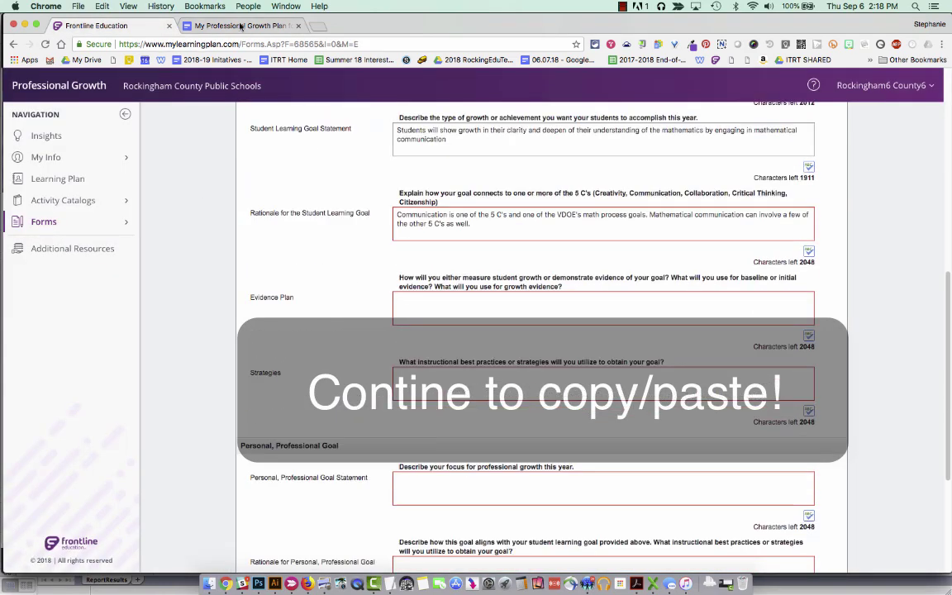
{"action": "left_click", "coordinate": [240, 26]}
{"action": "scroll", "coordinate": [489, 335], "scroll_direction": "down", "scroll_amount": 4}
{"action": "left_click_drag", "start_coordinate": [528, 369], "coordinate": [613, 455]}
{"action": "key", "text": "super+c"}
{"action": "left_click", "coordinate": [91, 26]}
{"action": "right_click", "coordinate": [395, 303]}
{"action": "left_click", "coordinate": [417, 401]}
Step: Copy the five listed Strategies from the growth plan document into the form's Strategies field
{"action": "left_click", "coordinate": [239, 26]}
{"action": "scroll", "coordinate": [489, 347], "scroll_direction": "down", "scroll_amount": 5}
{"action": "key", "text": "super+c"}
{"action": "left_click", "coordinate": [91, 25]}
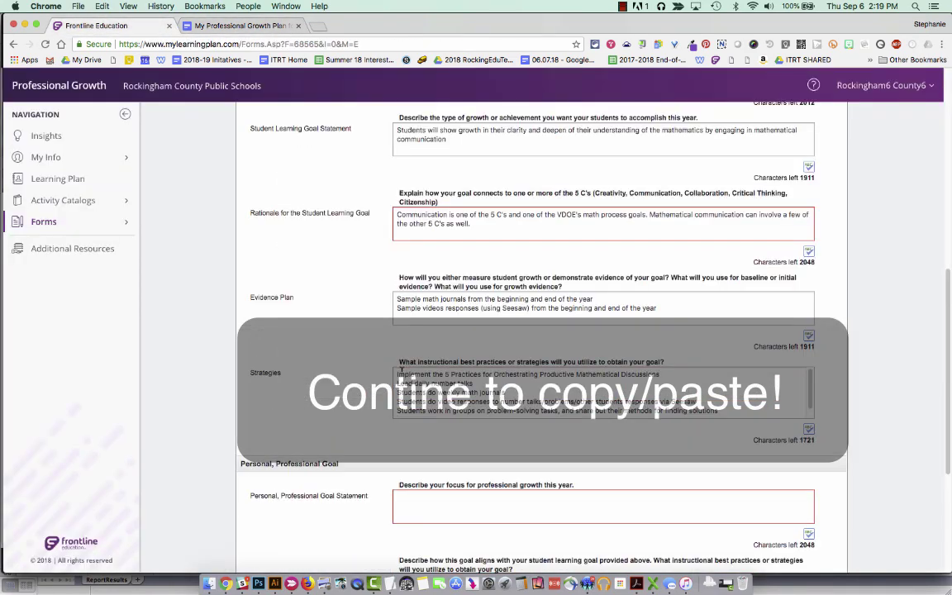
Step: Copy the Personal, Professional Goal Statement about incorporating Number Talks daily from the document into the matching form field
{"action": "left_click", "coordinate": [240, 26]}
{"action": "scroll", "coordinate": [450, 424], "scroll_direction": "down", "scroll_amount": 5}
{"action": "left_click_drag", "start_coordinate": [461, 338], "coordinate": [581, 349]}
{"action": "key", "text": "super+c"}
{"action": "left_click", "coordinate": [91, 25]}
{"action": "left_click", "coordinate": [563, 506]}
{"action": "key", "text": "super+v"}
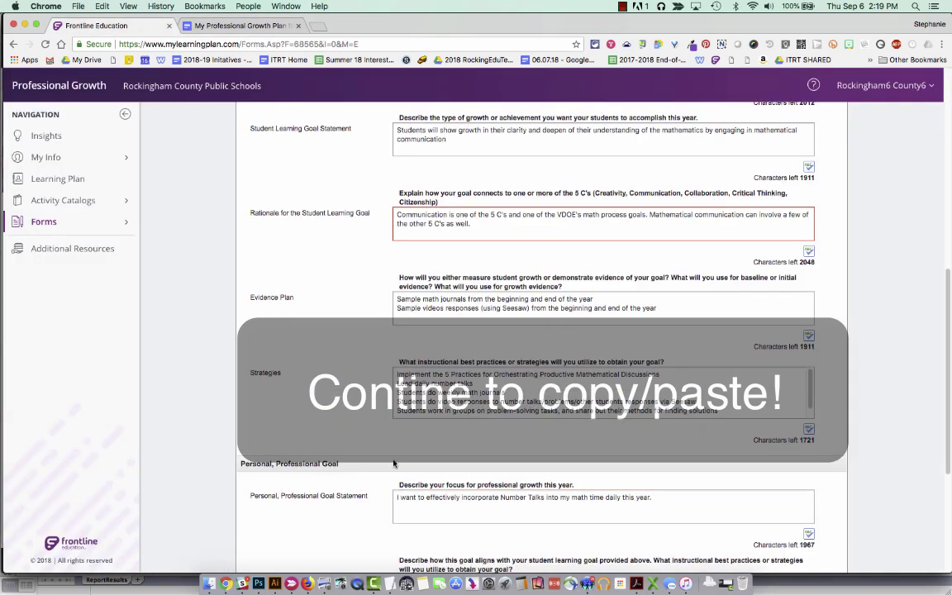
Step: Copy the Rationale for Personal, Professional Goal from the growth plan document into the matching form field
{"action": "left_click", "coordinate": [240, 25]}
{"action": "left_click_drag", "start_coordinate": [461, 399], "coordinate": [493, 419]}
{"action": "key", "text": "super+c"}
{"action": "left_click", "coordinate": [90, 25]}
{"action": "left_click", "coordinate": [456, 352]}
{"action": "key", "text": "super+v"}
Step: Copy the four Plan of Action items from the document into the form's Plan of Action field and submit the form
{"action": "left_click", "coordinate": [240, 25]}
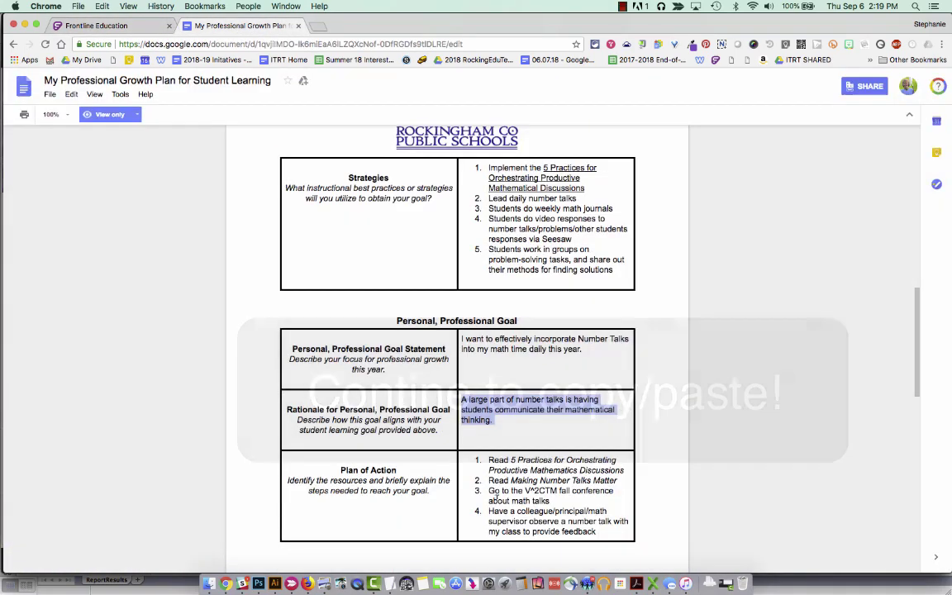
{"action": "scroll", "coordinate": [602, 491], "scroll_direction": "down", "scroll_amount": 1}
{"action": "left_click_drag", "start_coordinate": [602, 491], "coordinate": [483, 422]}
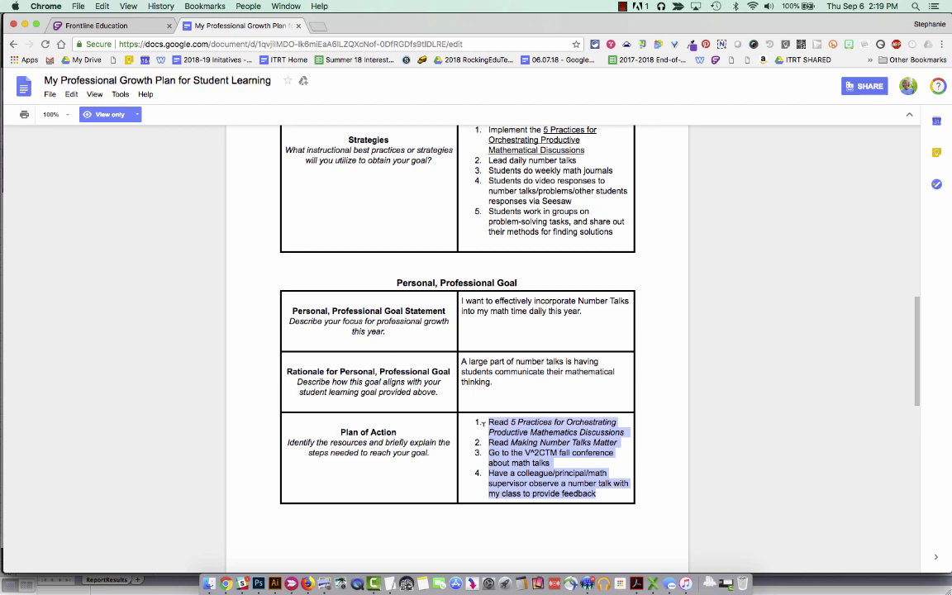
{"action": "right_click", "coordinate": [512, 452]}
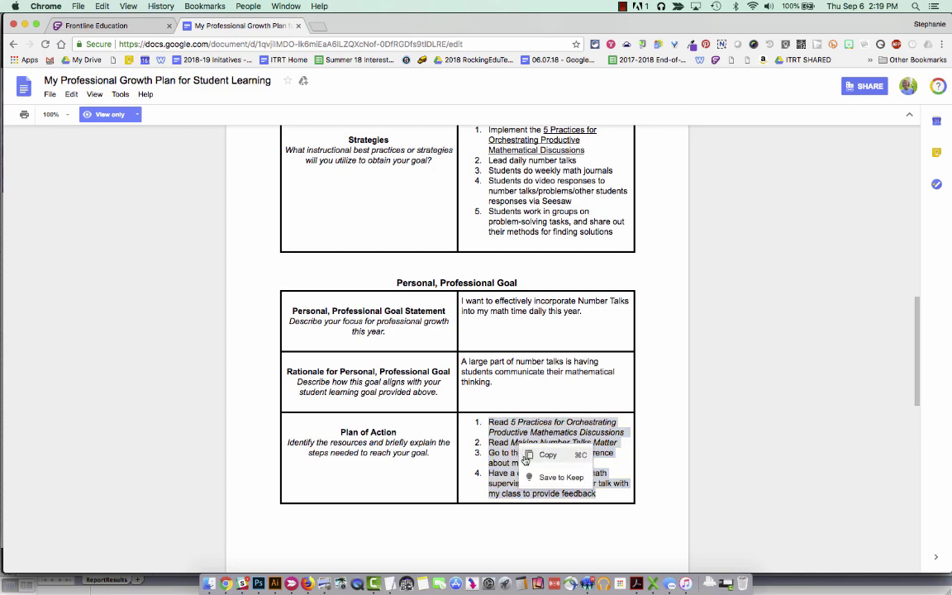
{"action": "left_click", "coordinate": [524, 453]}
{"action": "left_click", "coordinate": [103, 28]}
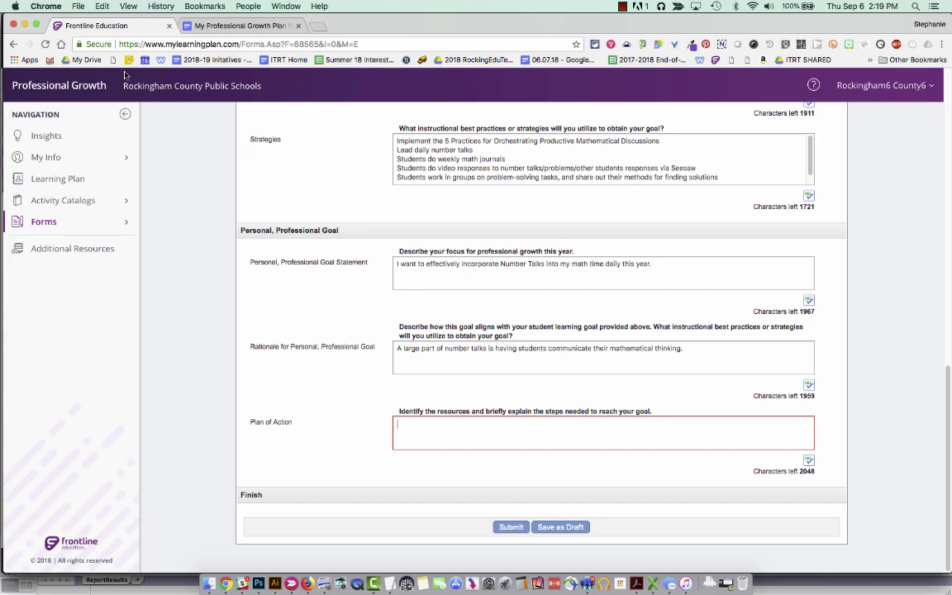
{"action": "left_click", "coordinate": [102, 6]}
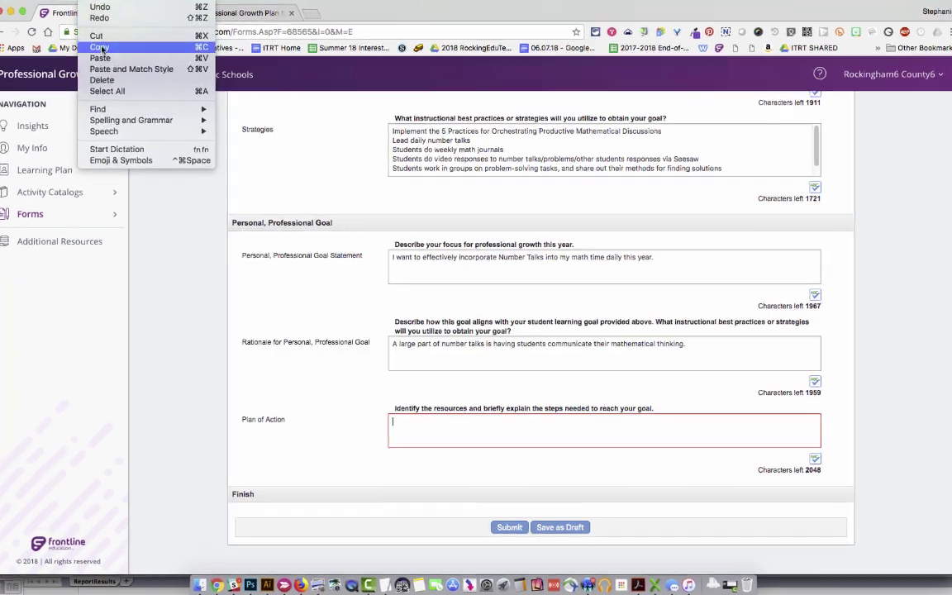
{"action": "left_click", "coordinate": [109, 68]}
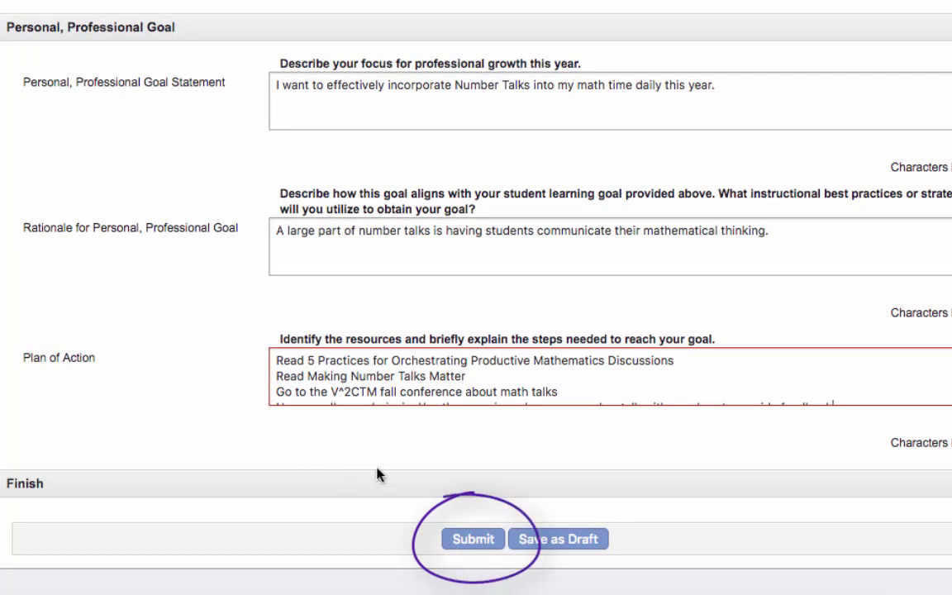
{"action": "left_click", "coordinate": [478, 541]}
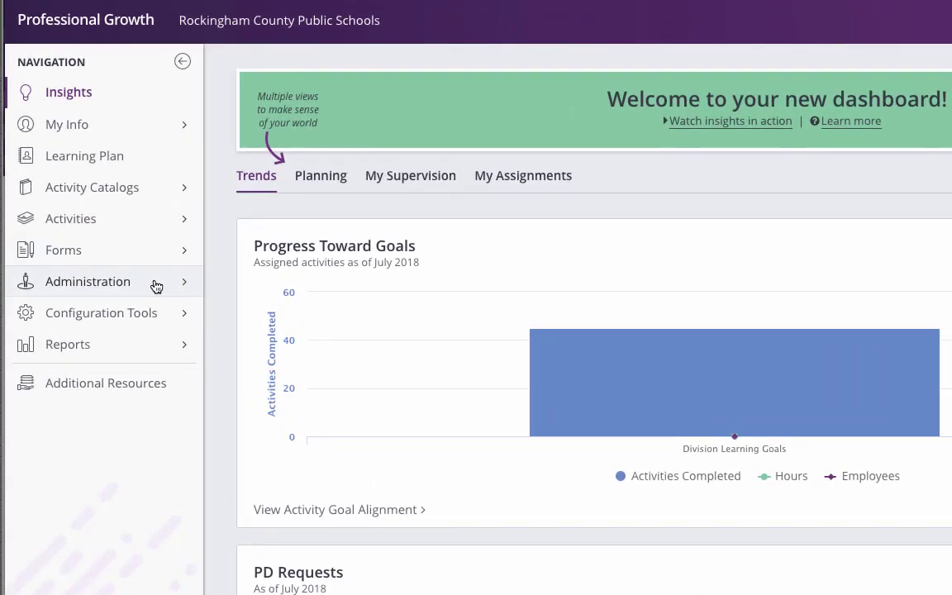
Step: As administrator, go to the pending approvals and open the submitted 2018-19 Professional Growth Plan for Student Achievement
{"action": "left_click", "coordinate": [106, 284]}
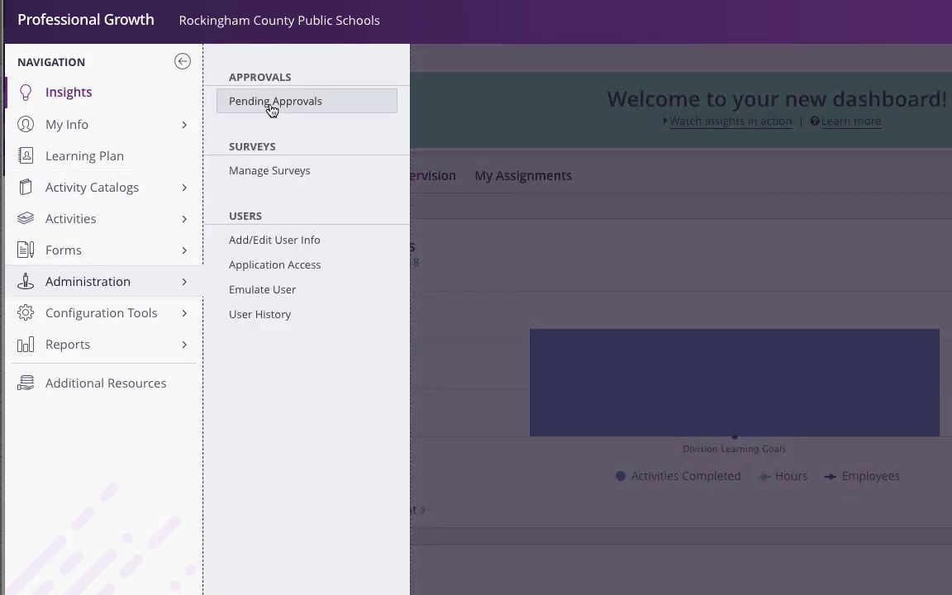
{"action": "left_click", "coordinate": [339, 106]}
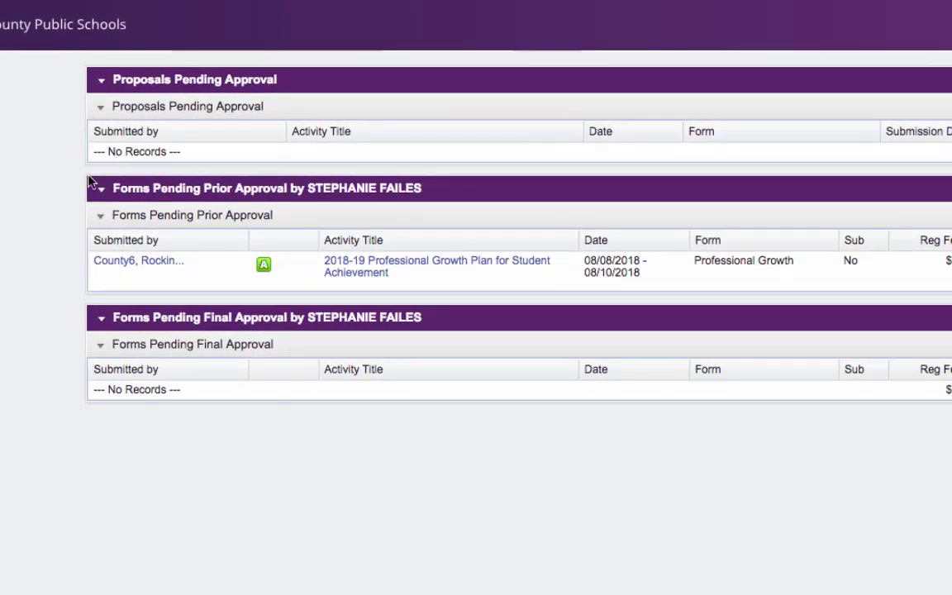
{"action": "left_click", "coordinate": [357, 271]}
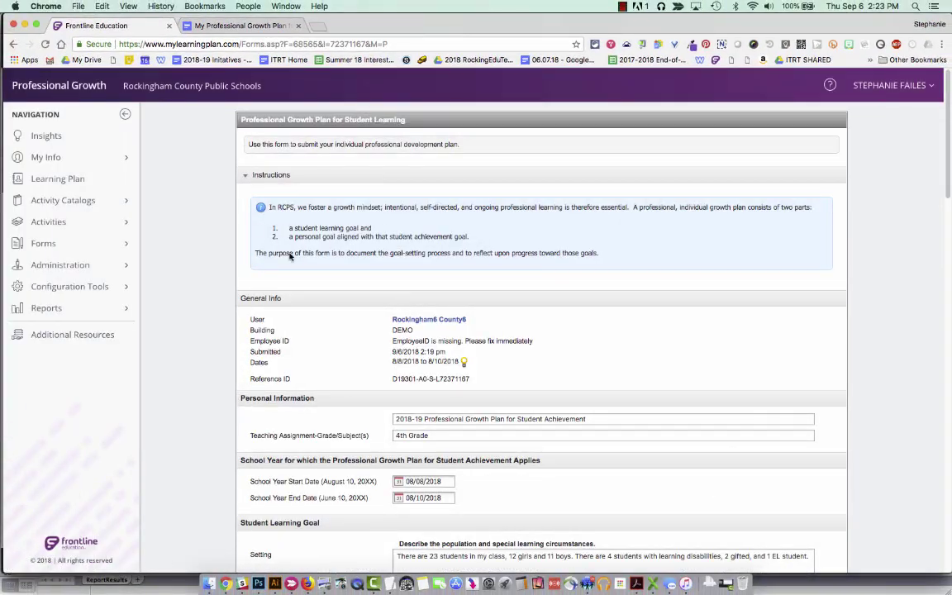
Step: Review the submitted growth plan from the personal information through both goals to the Administrator's Section
{"action": "scroll", "coordinate": [233, 305], "scroll_direction": "down", "scroll_amount": 5}
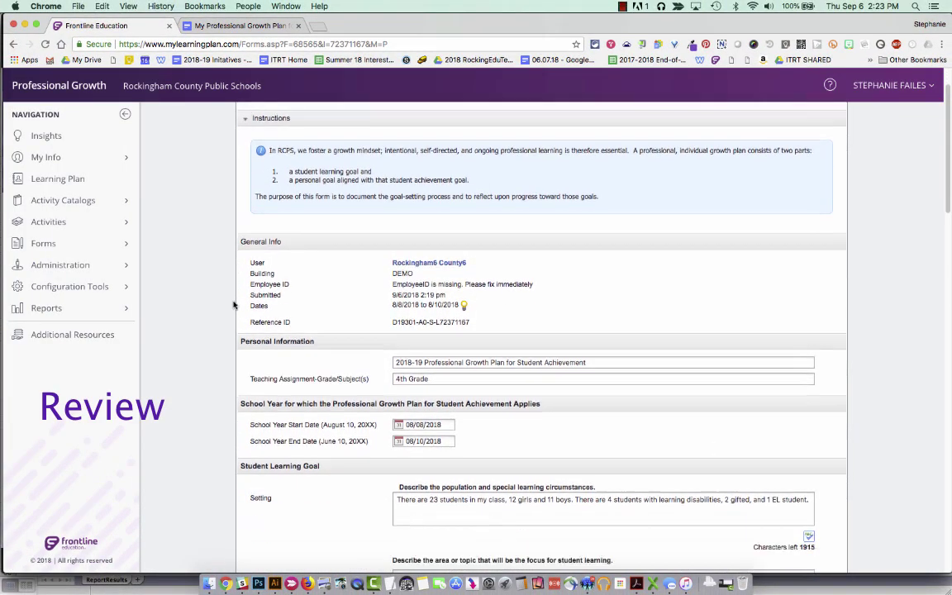
{"action": "scroll", "coordinate": [233, 305], "scroll_direction": "down", "scroll_amount": 6}
{"action": "scroll", "coordinate": [233, 305], "scroll_direction": "down", "scroll_amount": 3}
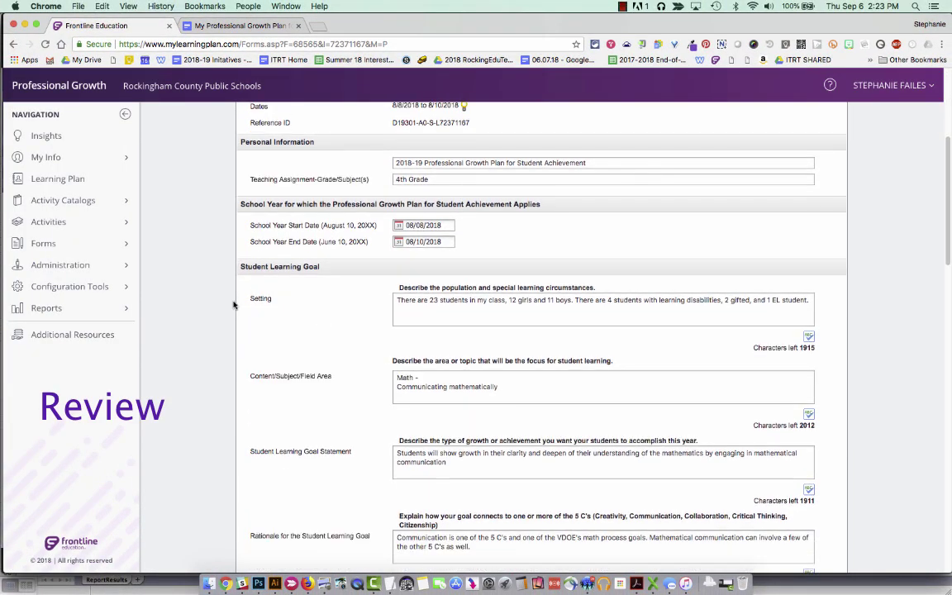
{"action": "scroll", "coordinate": [215, 272], "scroll_direction": "down", "scroll_amount": 1}
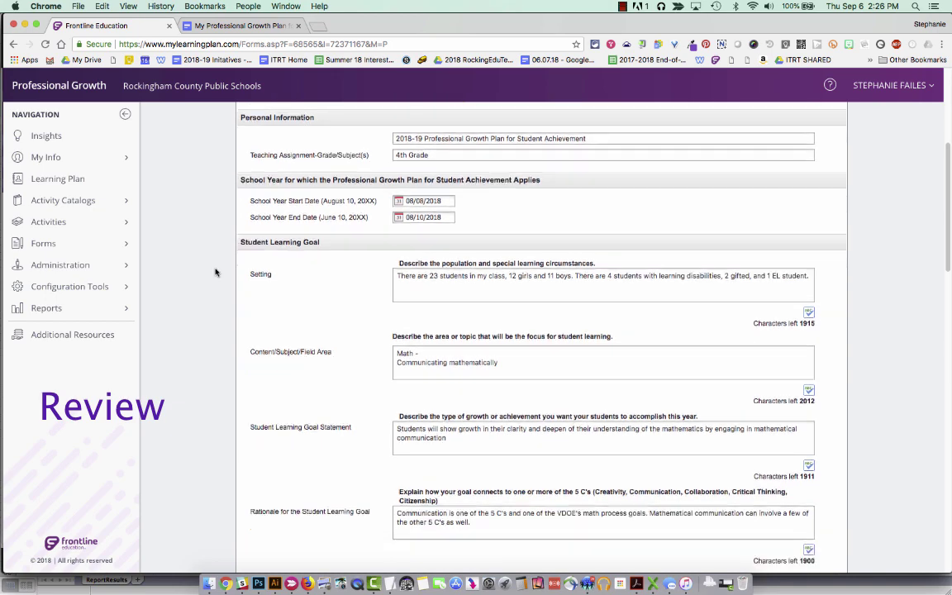
{"action": "scroll", "coordinate": [215, 272], "scroll_direction": "down", "scroll_amount": 10}
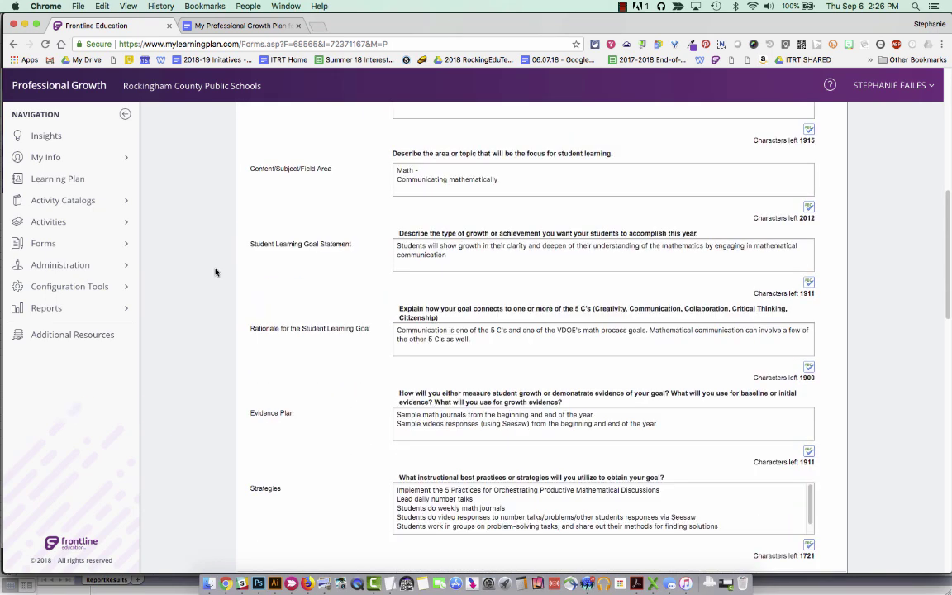
{"action": "scroll", "coordinate": [215, 272], "scroll_direction": "down", "scroll_amount": 3}
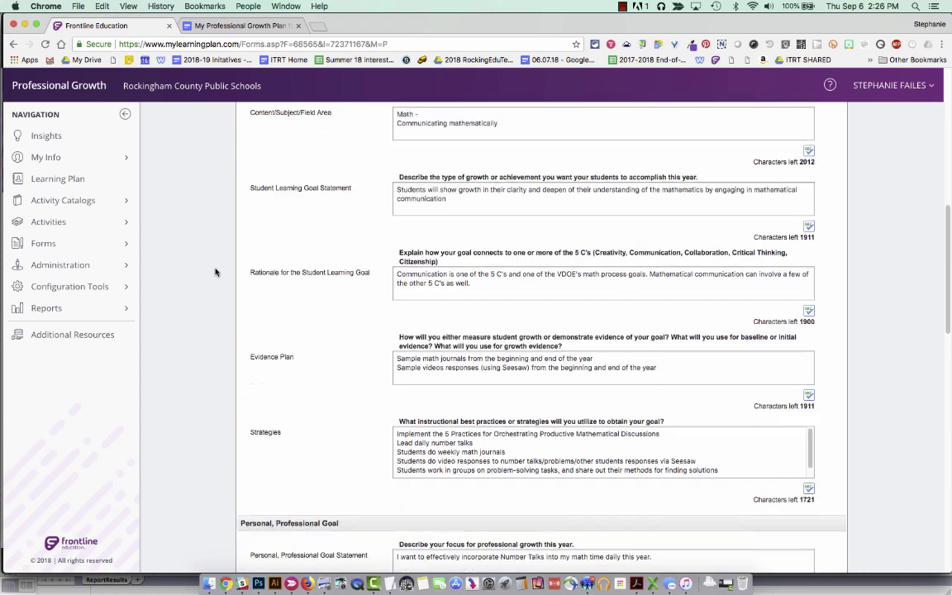
{"action": "scroll", "coordinate": [215, 272], "scroll_direction": "down", "scroll_amount": 10}
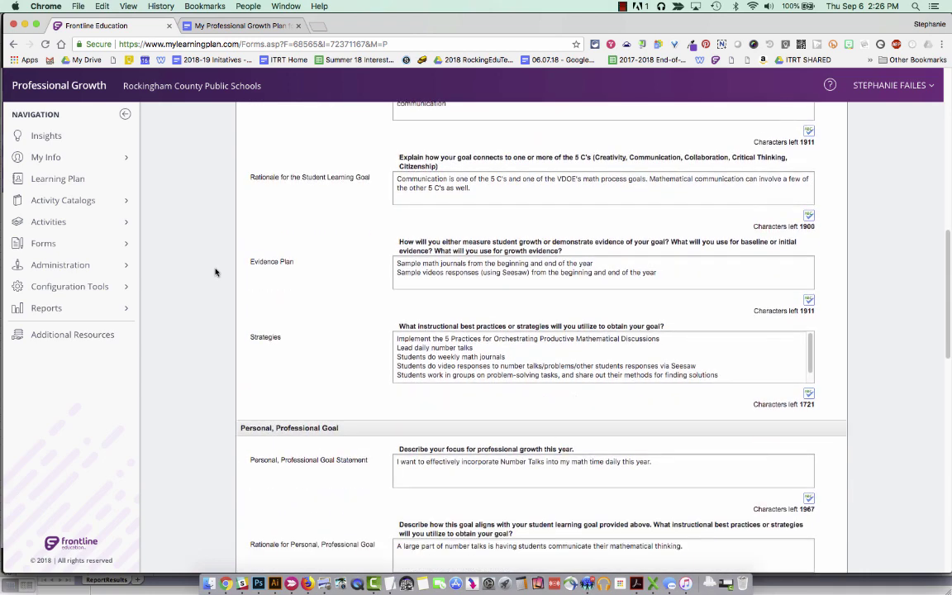
{"action": "scroll", "coordinate": [215, 271], "scroll_direction": "down", "scroll_amount": 9}
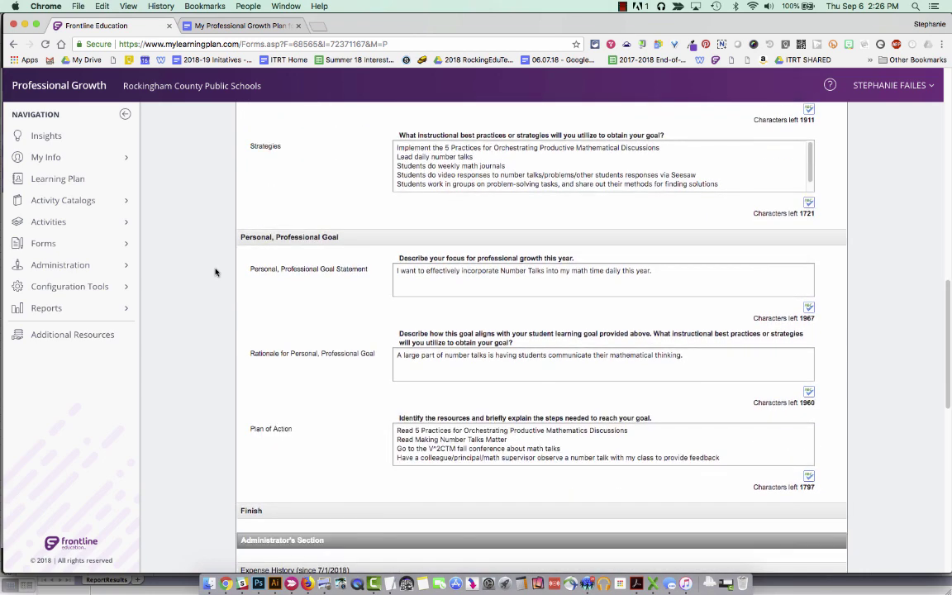
{"action": "scroll", "coordinate": [214, 271], "scroll_direction": "down", "scroll_amount": 11}
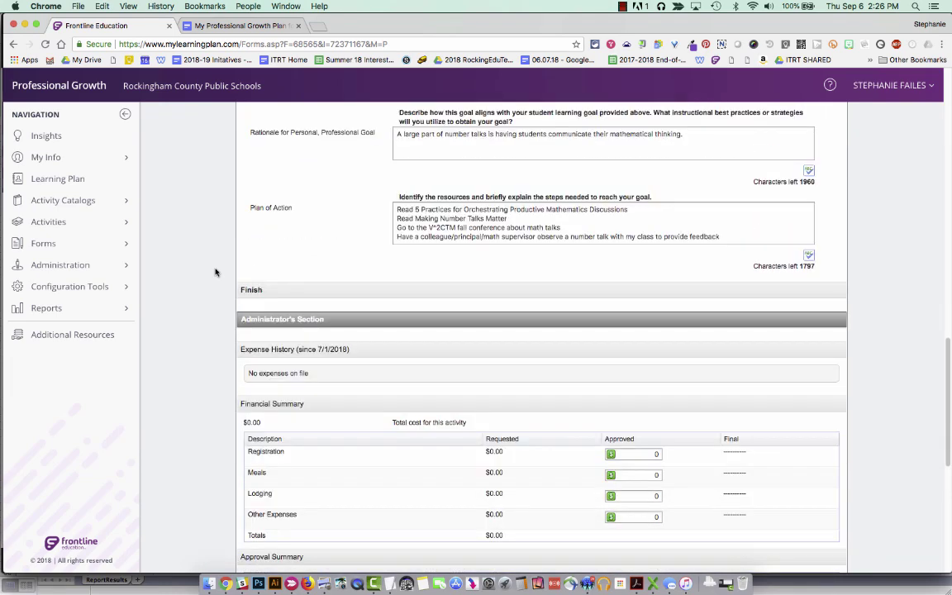
Step: Leave the requestor the comment "Principal's comments to teacher" and approve the submitted growth plan with no one-time approver
{"action": "scroll", "coordinate": [215, 272], "scroll_direction": "down", "scroll_amount": 13}
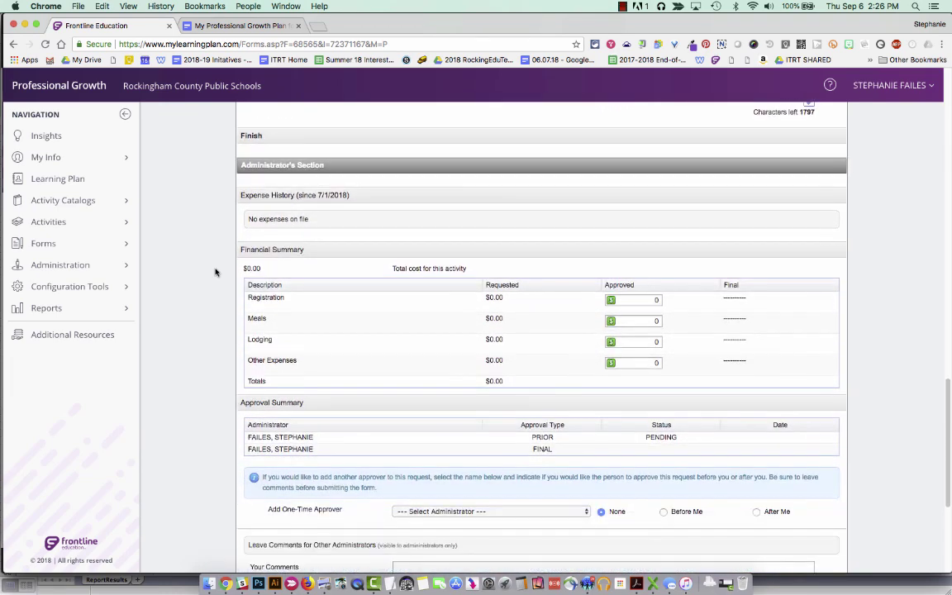
{"action": "scroll", "coordinate": [214, 272], "scroll_direction": "down", "scroll_amount": 5}
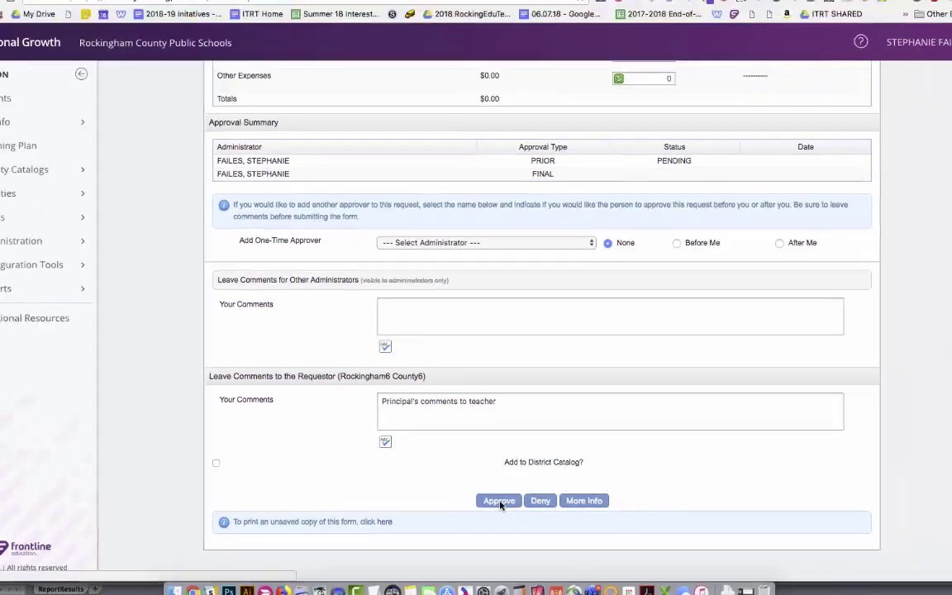
{"action": "left_click", "coordinate": [481, 506]}
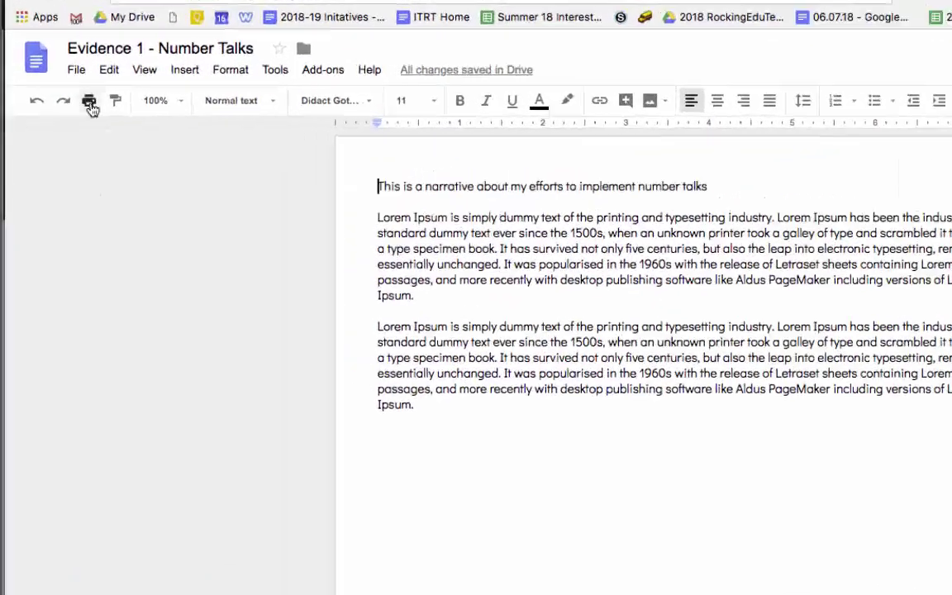
Step: Download the Evidence 1 - Number Talks document as a PDF into the Evidence folder on the Desktop
{"action": "left_click", "coordinate": [76, 69]}
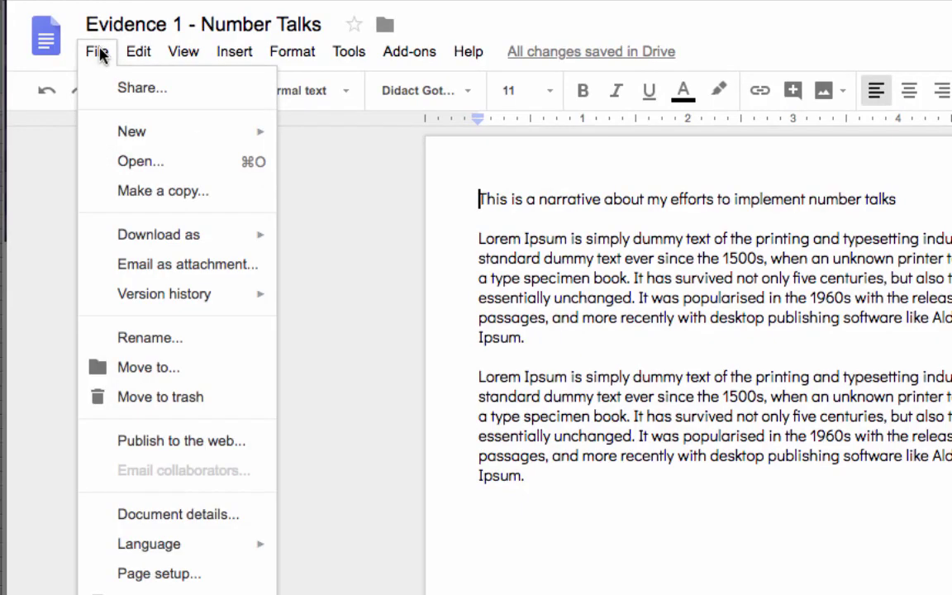
{"action": "mouse_move", "coordinate": [140, 237]}
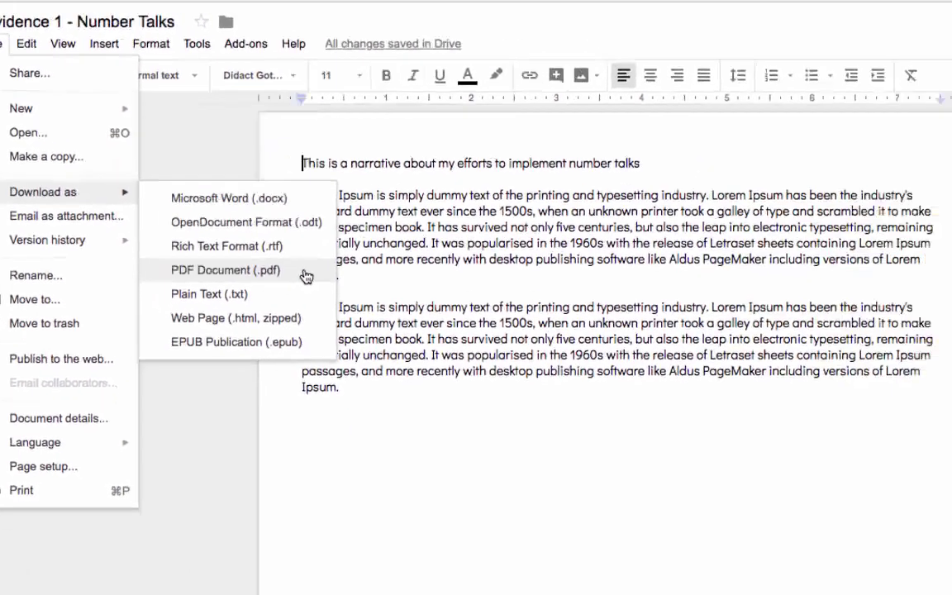
{"action": "left_click", "coordinate": [484, 339]}
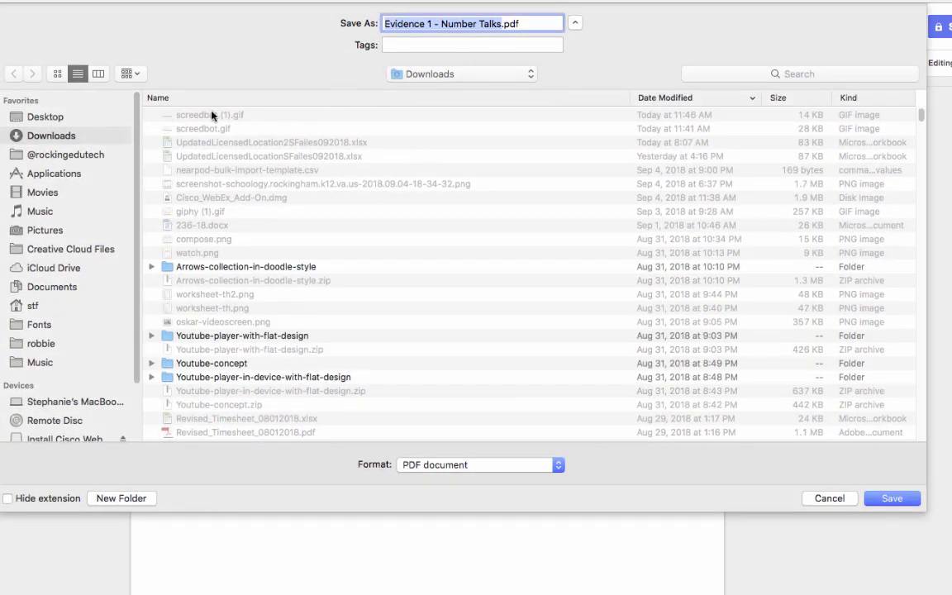
{"action": "left_click", "coordinate": [72, 118]}
{"action": "double_click", "coordinate": [174, 117]}
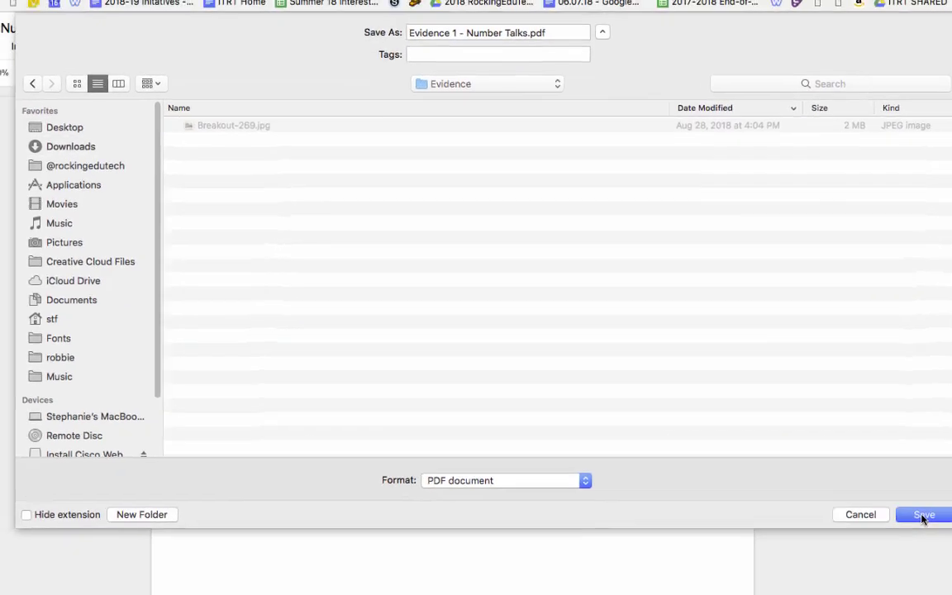
{"action": "left_click", "coordinate": [889, 501]}
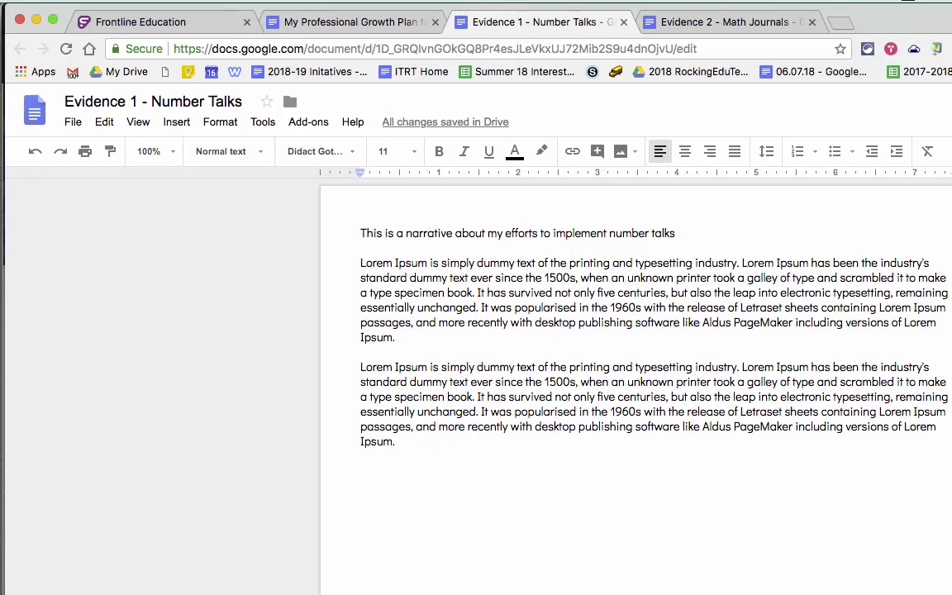
Step: Download the Evidence 2 - Math Journals document as a PDF into the same Evidence folder
{"action": "left_click", "coordinate": [747, 25]}
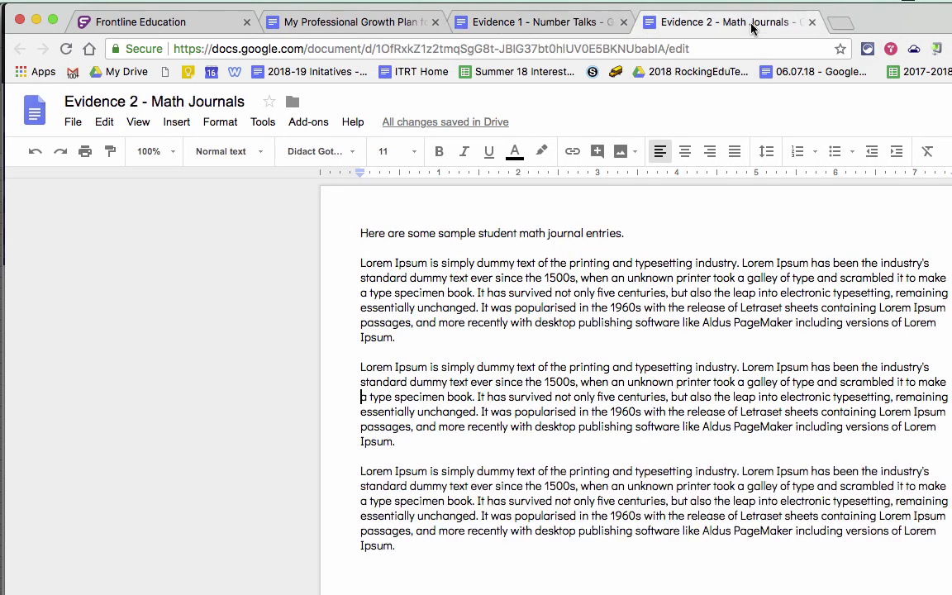
{"action": "left_click", "coordinate": [73, 121]}
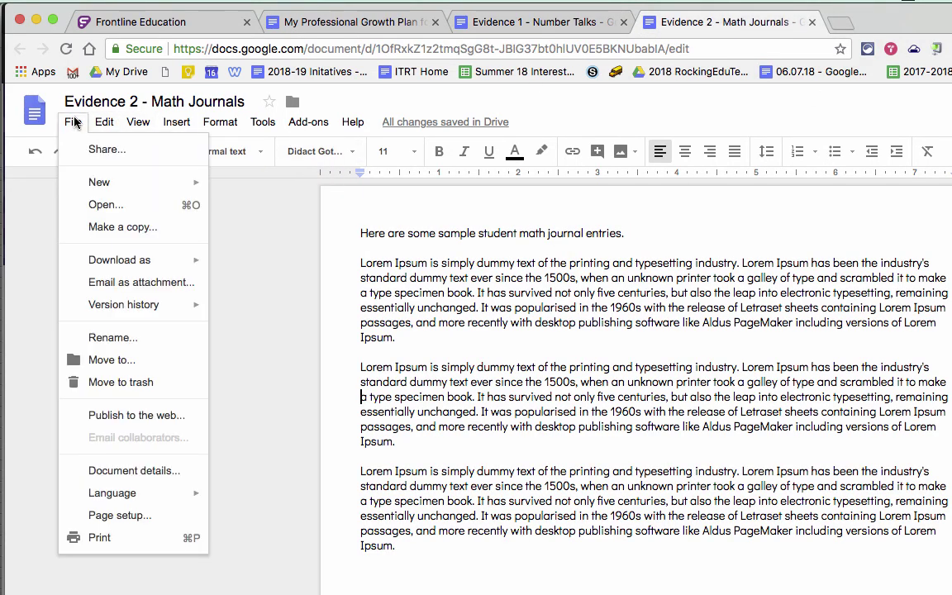
{"action": "mouse_move", "coordinate": [124, 261]}
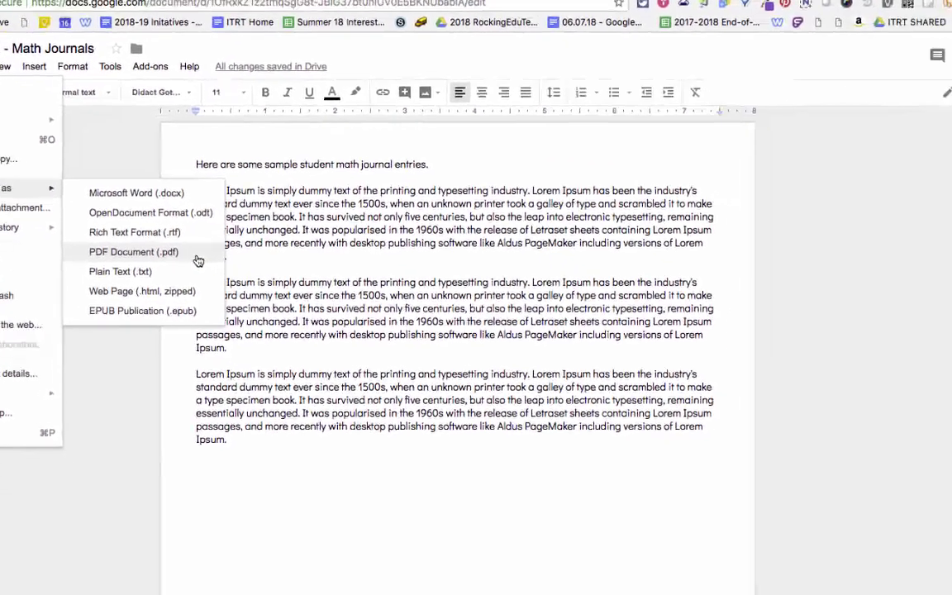
{"action": "left_click", "coordinate": [345, 338]}
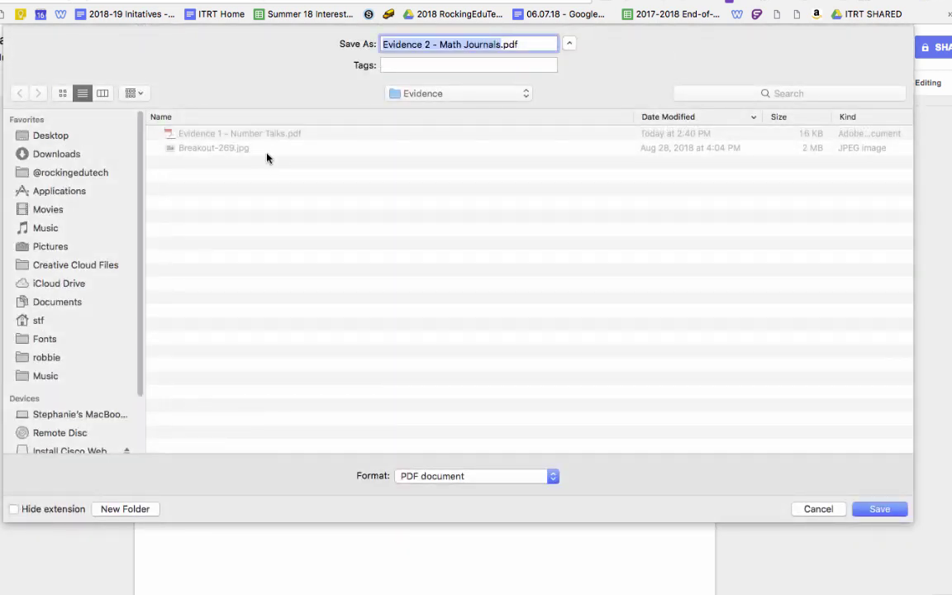
{"action": "left_click", "coordinate": [889, 510]}
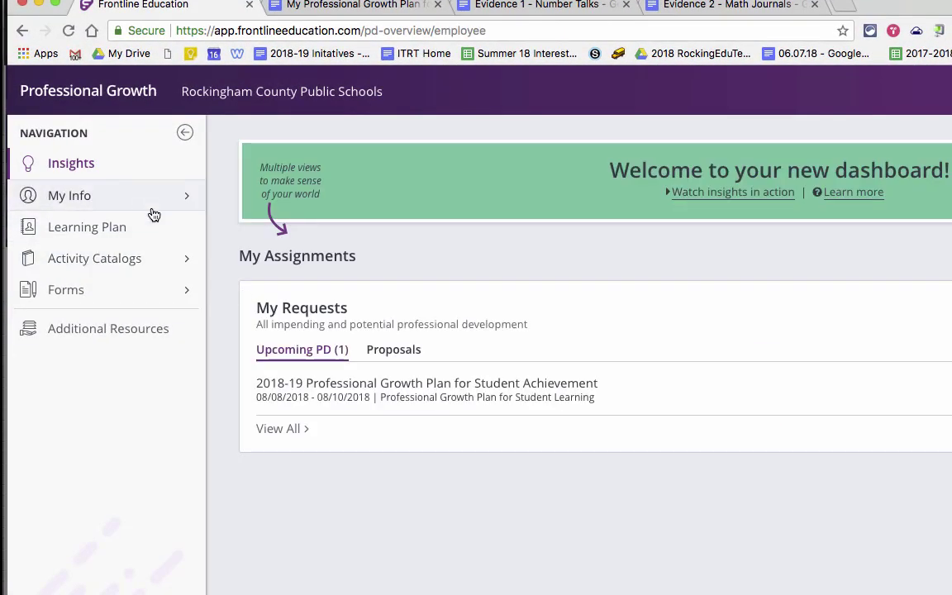
Step: In My File Library, start adding a file and choose Evidence 1 - Number Talks.pdf from the Desktop's Evidence folder
{"action": "left_click", "coordinate": [134, 198]}
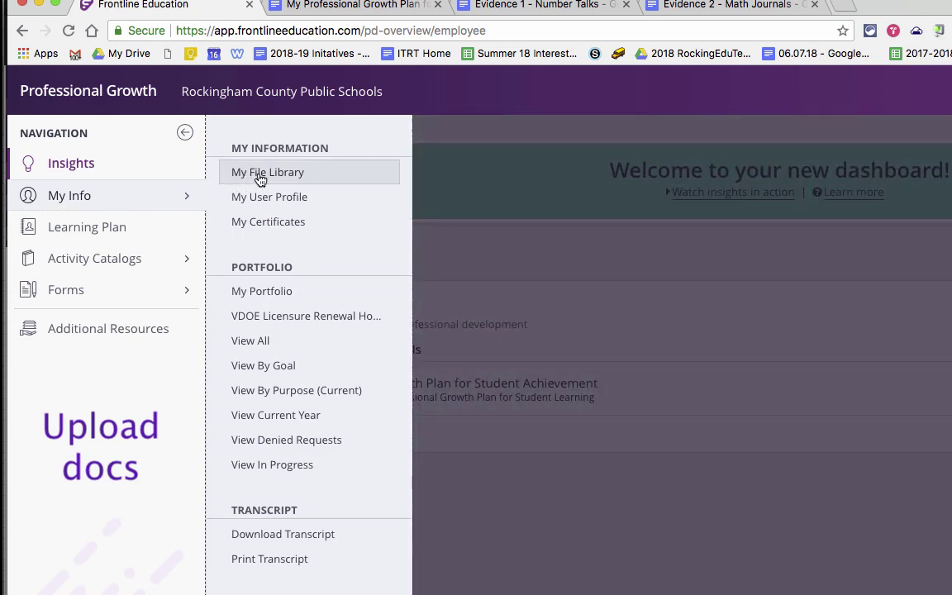
{"action": "left_click", "coordinate": [259, 176]}
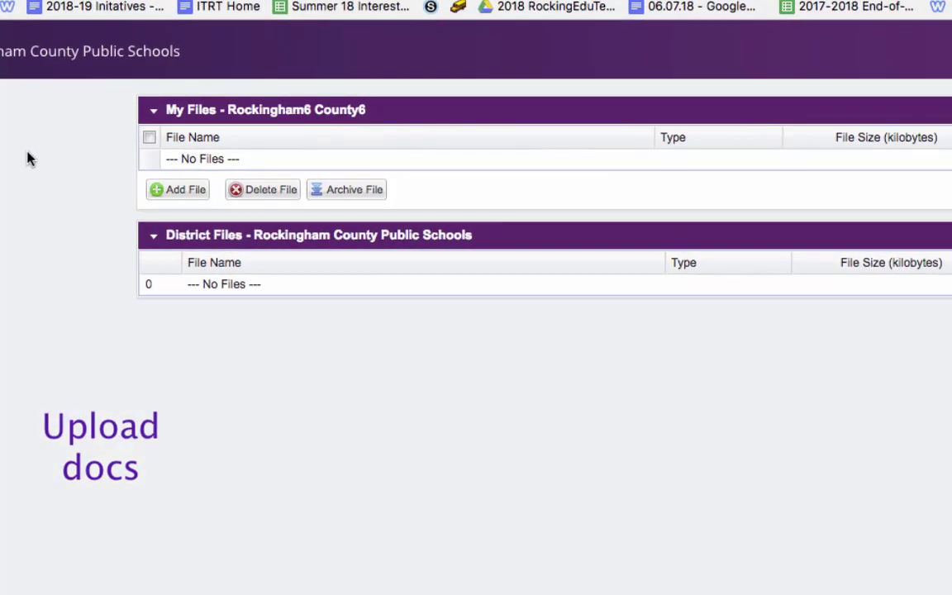
{"action": "left_click", "coordinate": [176, 192]}
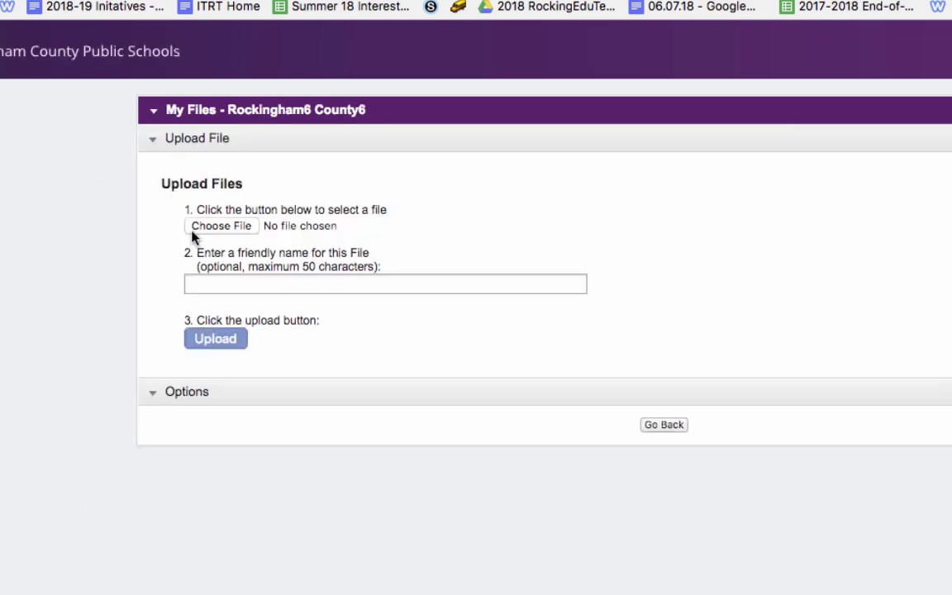
{"action": "left_click", "coordinate": [216, 229]}
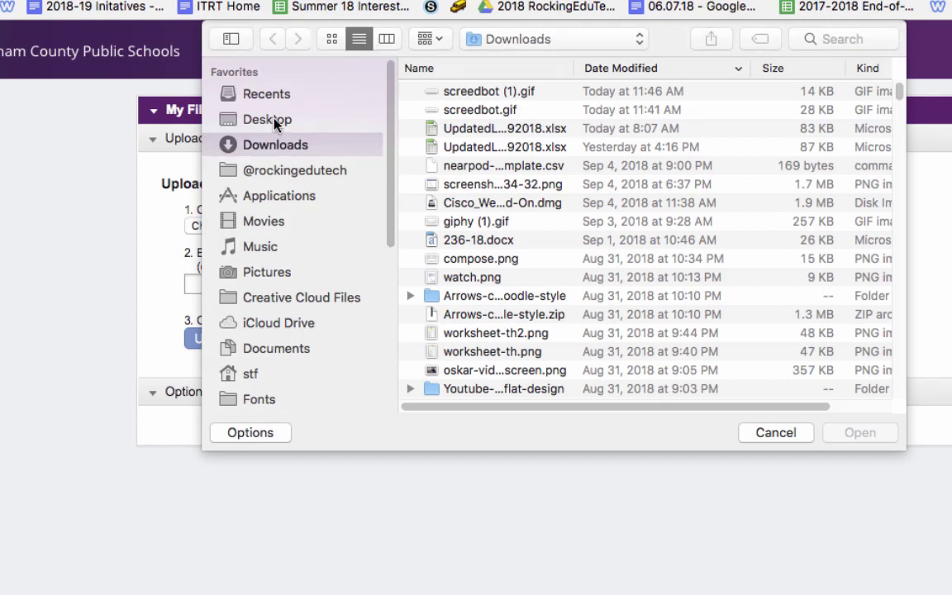
{"action": "left_click", "coordinate": [277, 121]}
{"action": "double_click", "coordinate": [438, 92]}
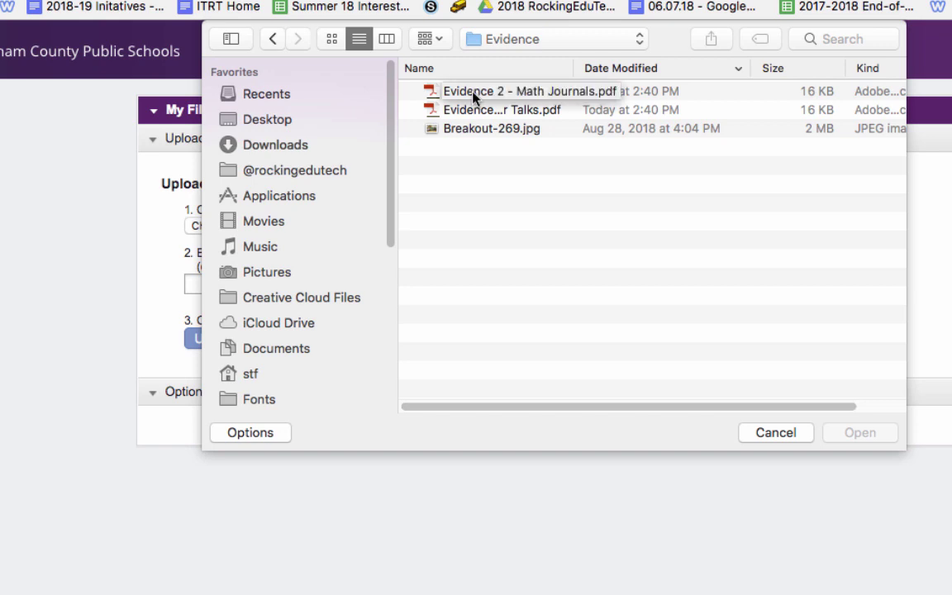
{"action": "left_click", "coordinate": [473, 114]}
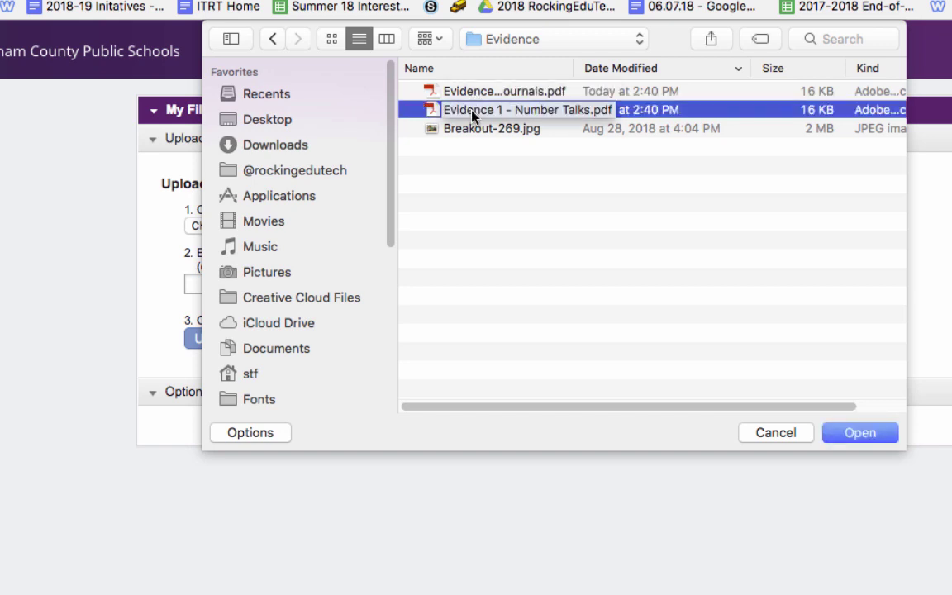
{"action": "left_click", "coordinate": [863, 434]}
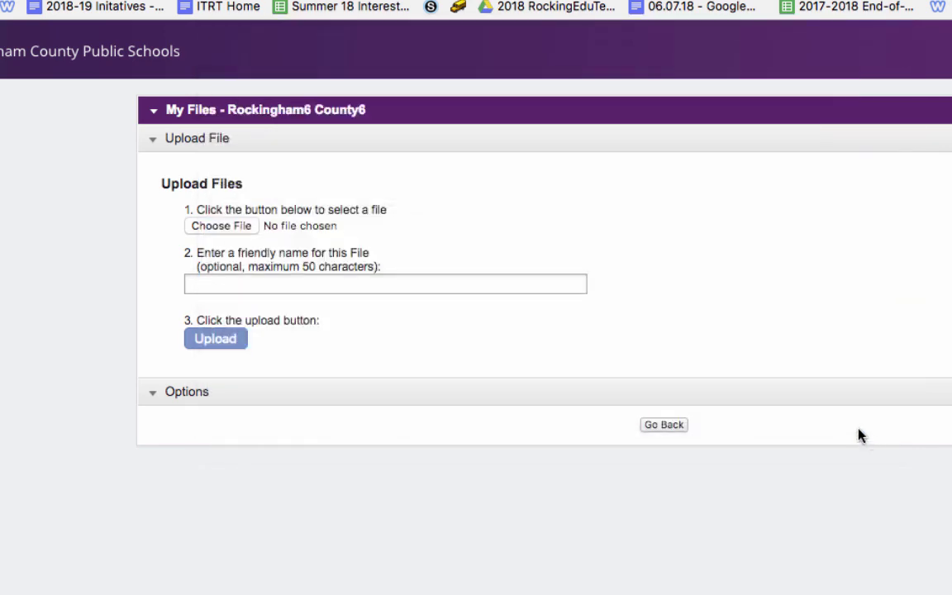
Step: Give the chosen Number Talks PDF the friendly name "Number Talks reflection" and upload it
{"action": "left_click", "coordinate": [218, 276]}
{"action": "type", "text": "Number T"}
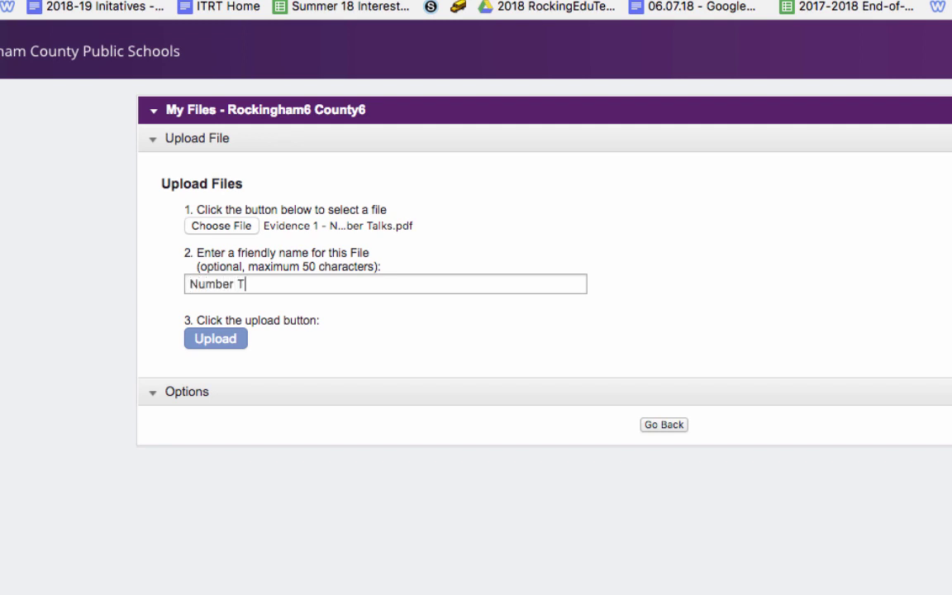
{"action": "type", "text": "alks reflection"}
{"action": "left_click", "coordinate": [213, 339]}
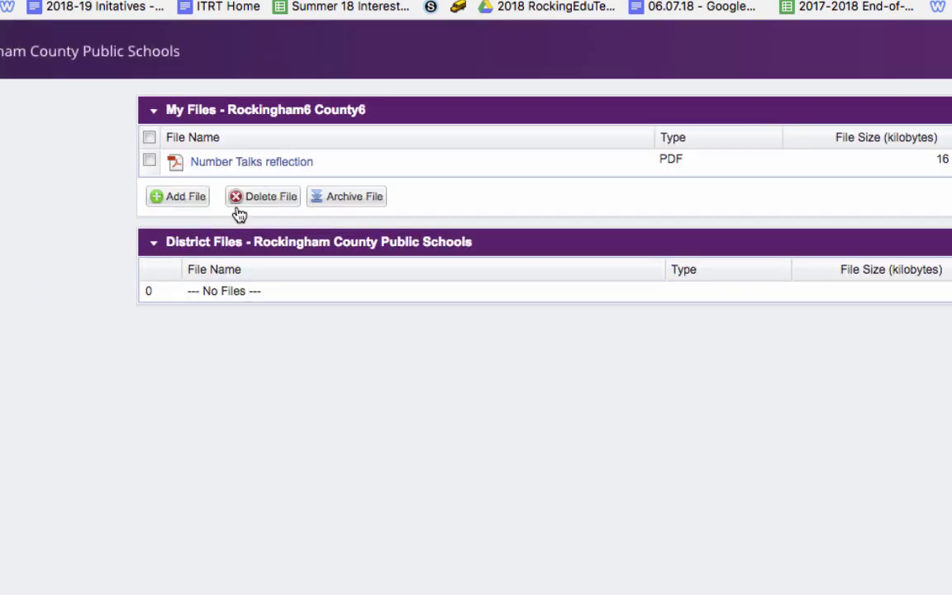
Step: Add Evidence 2 - Math Journals.pdf to the file library under the friendly name "Math Journals examples"
{"action": "left_click", "coordinate": [184, 198]}
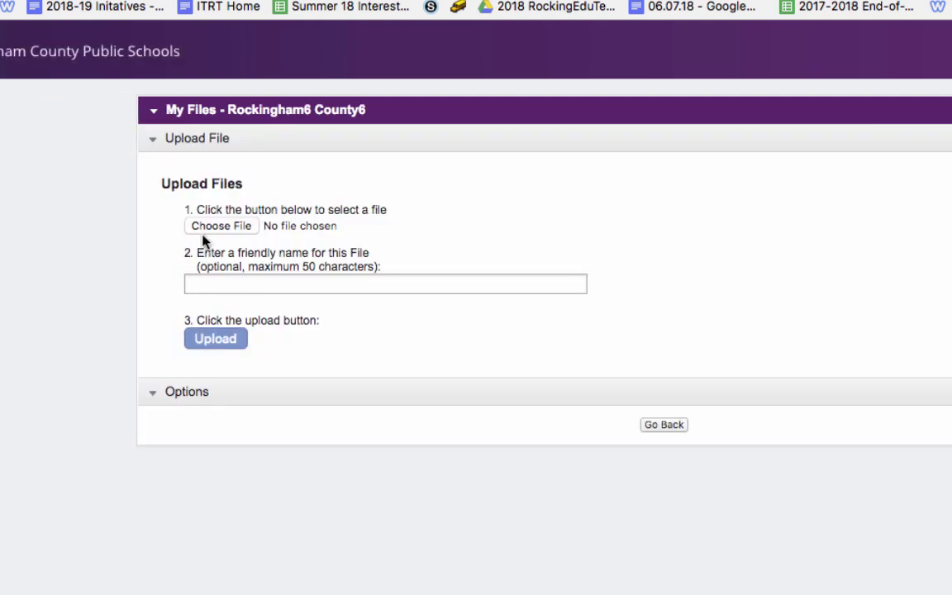
{"action": "left_click", "coordinate": [216, 227]}
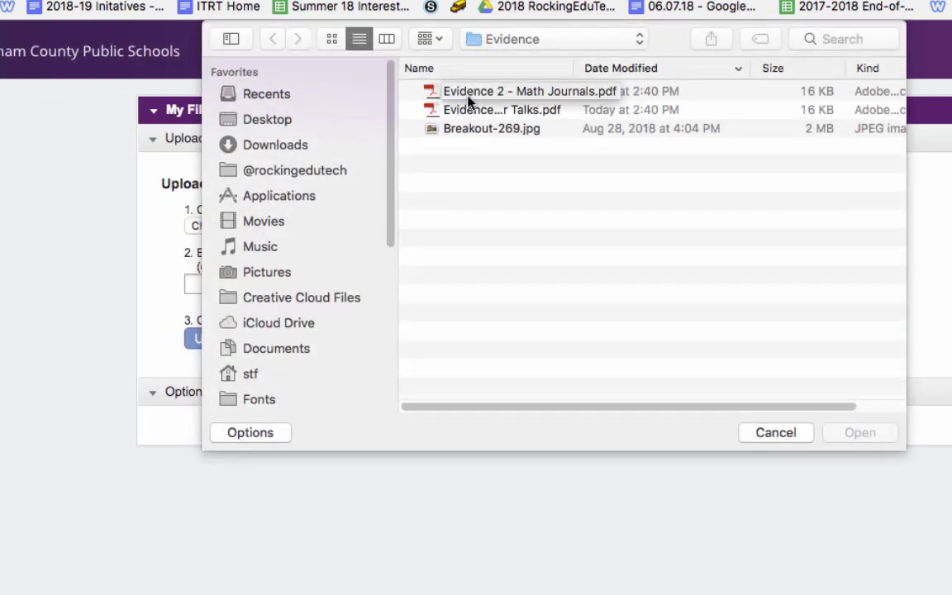
{"action": "left_click", "coordinate": [468, 100]}
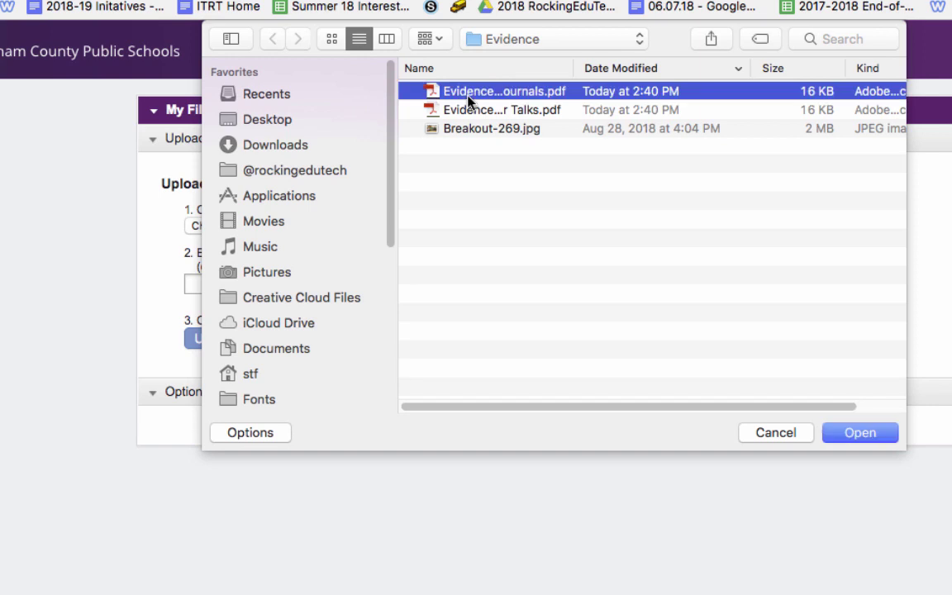
{"action": "left_click", "coordinate": [846, 433]}
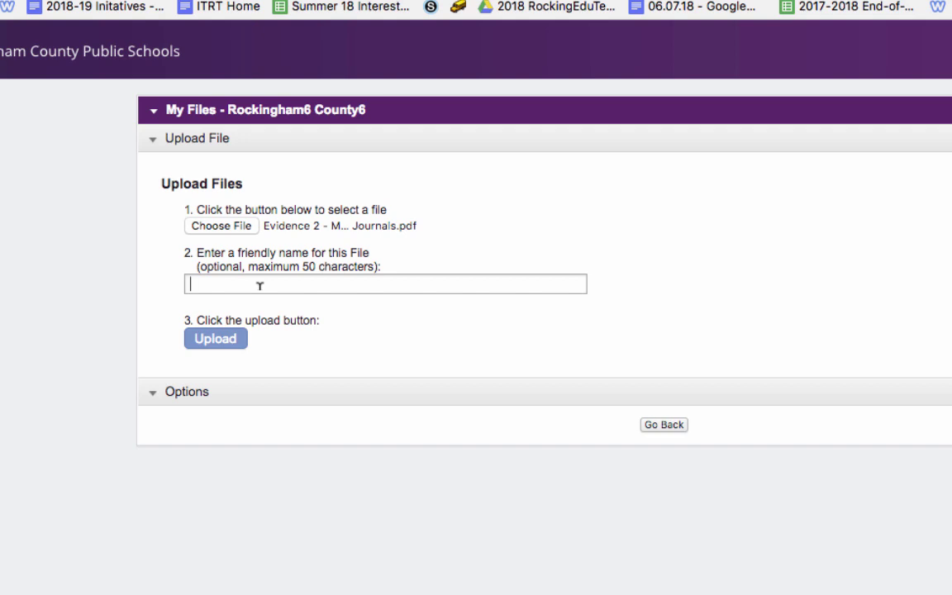
{"action": "type", "text": "Math Journals examples"}
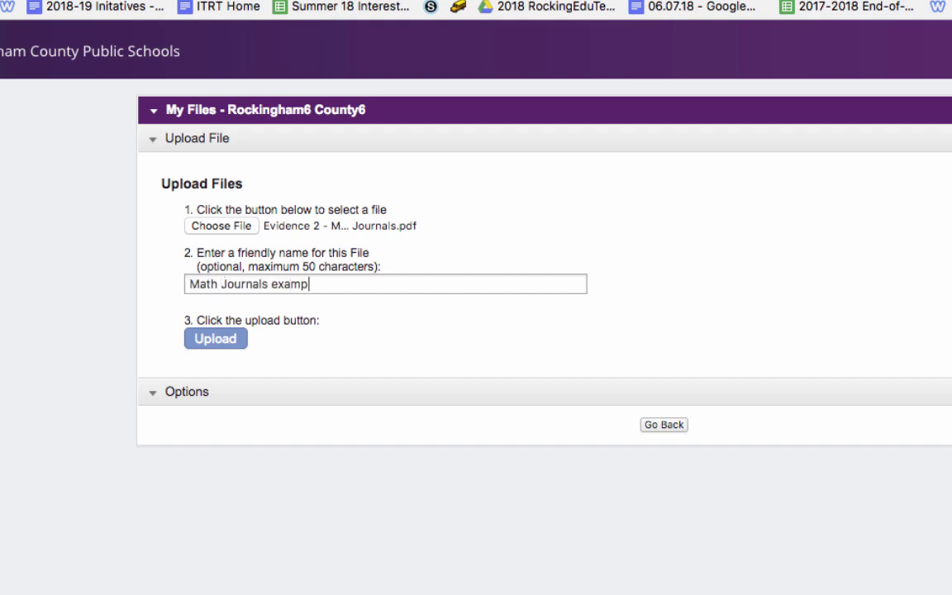
{"action": "left_click", "coordinate": [216, 340]}
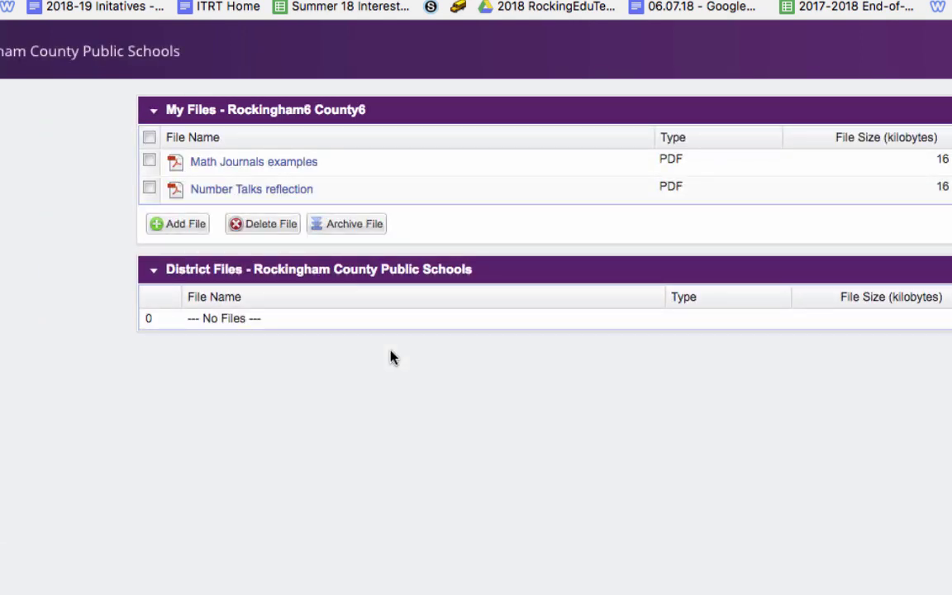
Step: Add the image Breakout-269.jpg to the file library under the friendly name "Picture of students working on a Breakout"
{"action": "left_click", "coordinate": [183, 224]}
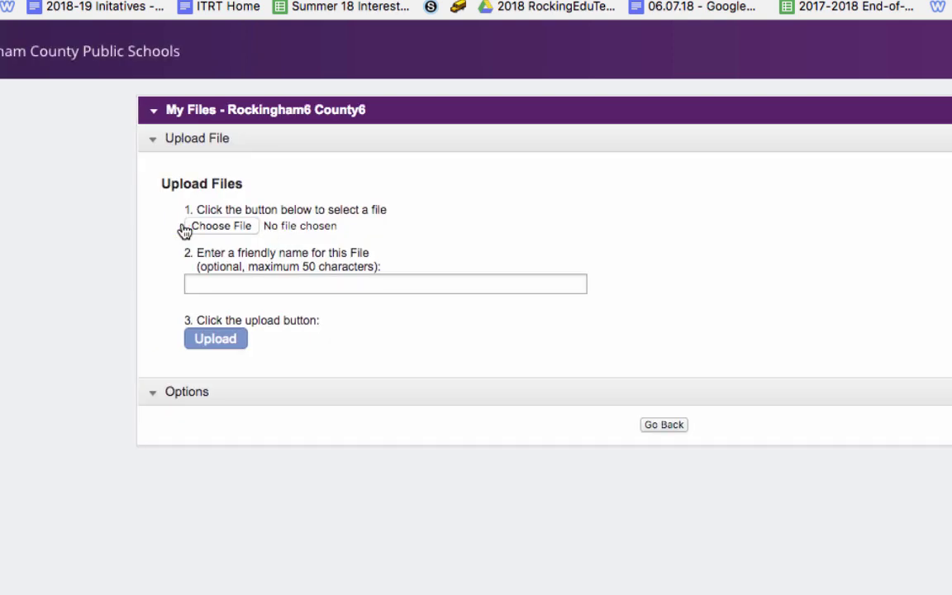
{"action": "left_click", "coordinate": [222, 228]}
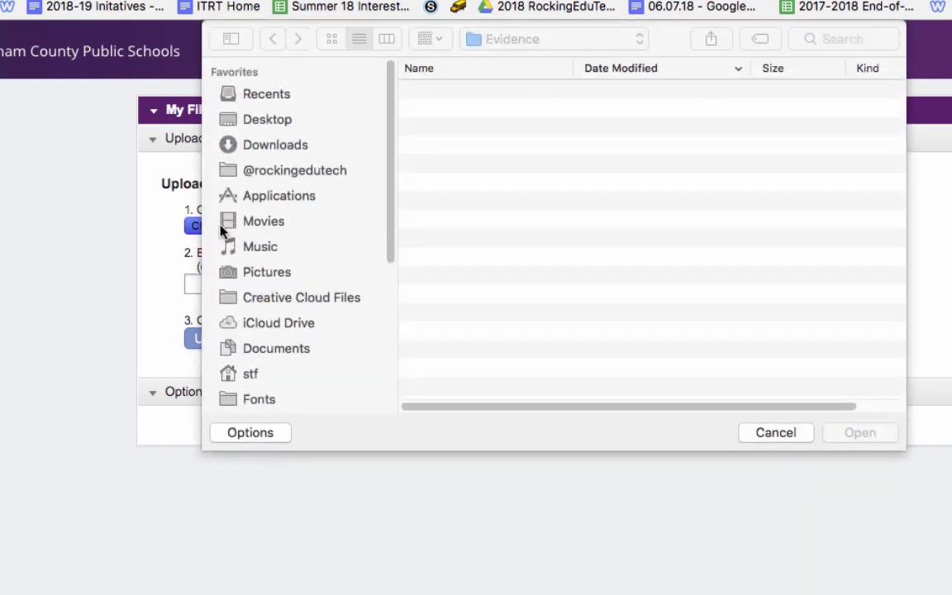
{"action": "left_click", "coordinate": [476, 131]}
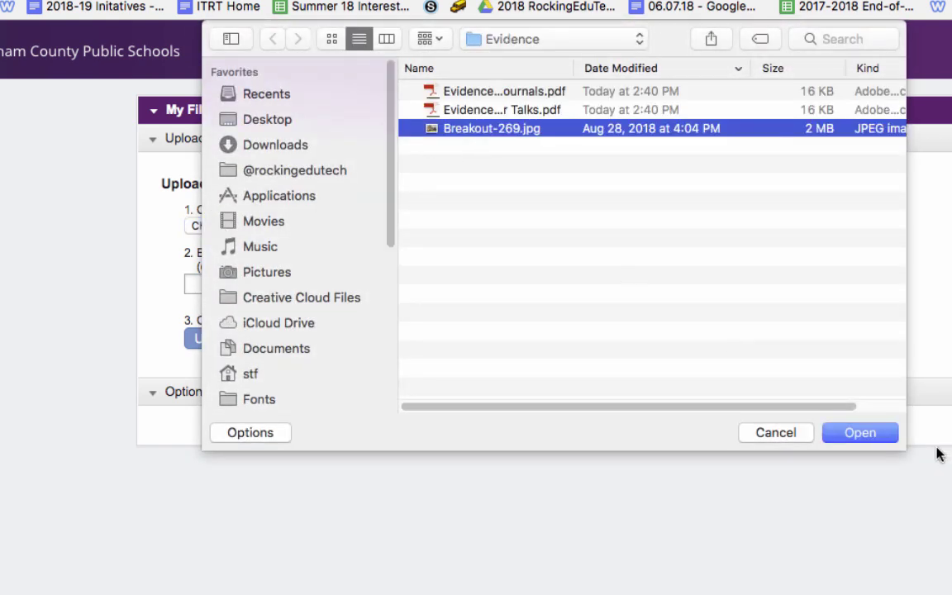
{"action": "left_click", "coordinate": [864, 434]}
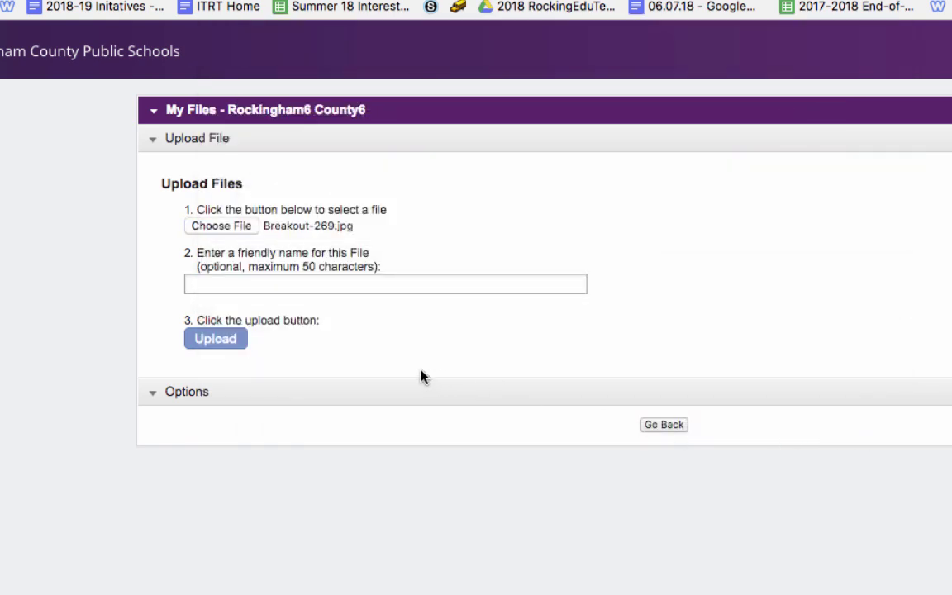
{"action": "left_click", "coordinate": [205, 281]}
{"action": "type", "text": "Picture of students work"}
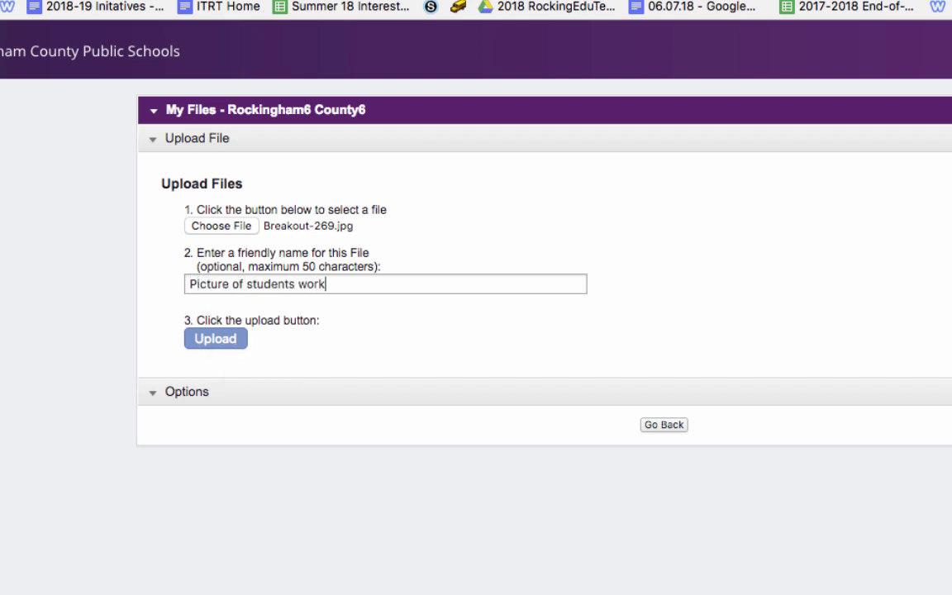
{"action": "type", "text": "ing on a Breakout"}
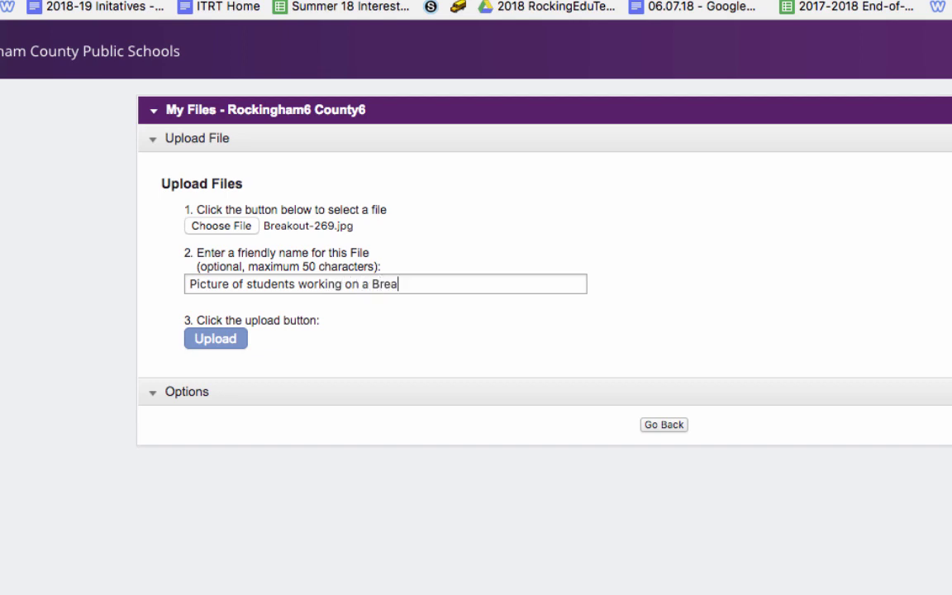
{"action": "left_click", "coordinate": [212, 340]}
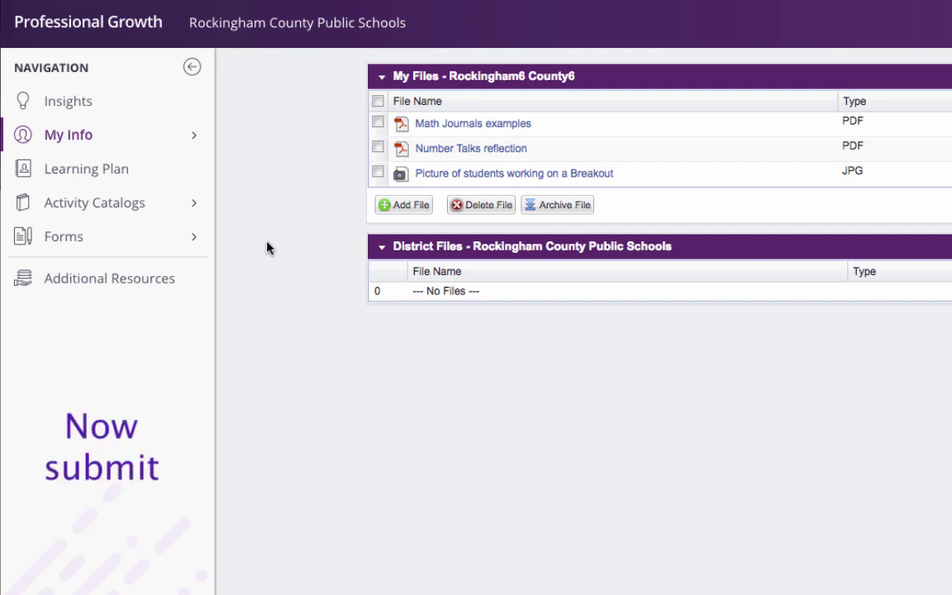
Step: Start marking the approved 2018-19 Professional Growth Plan for Student Achievement complete and include all three uploaded evidence files
{"action": "left_click", "coordinate": [94, 176]}
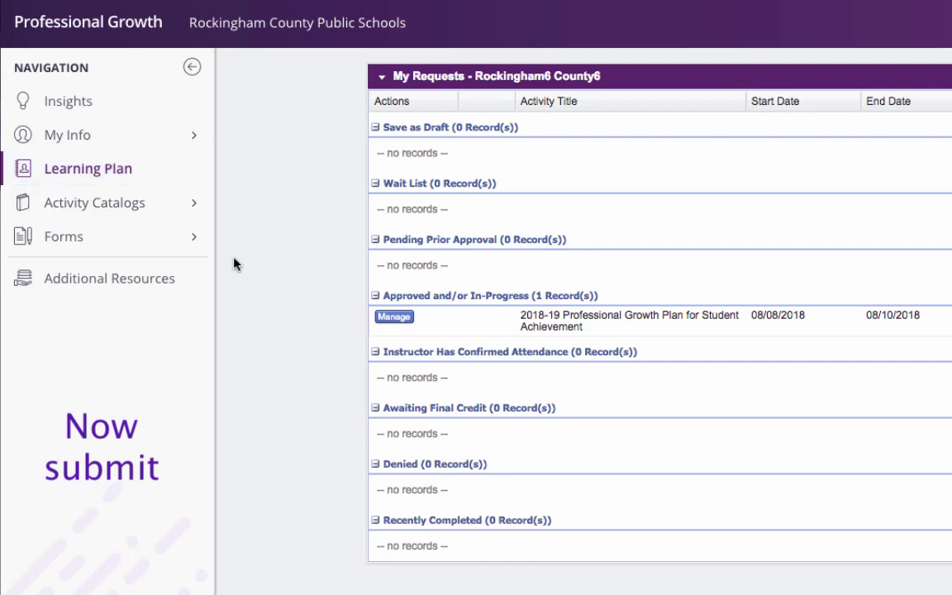
{"action": "left_click", "coordinate": [393, 317]}
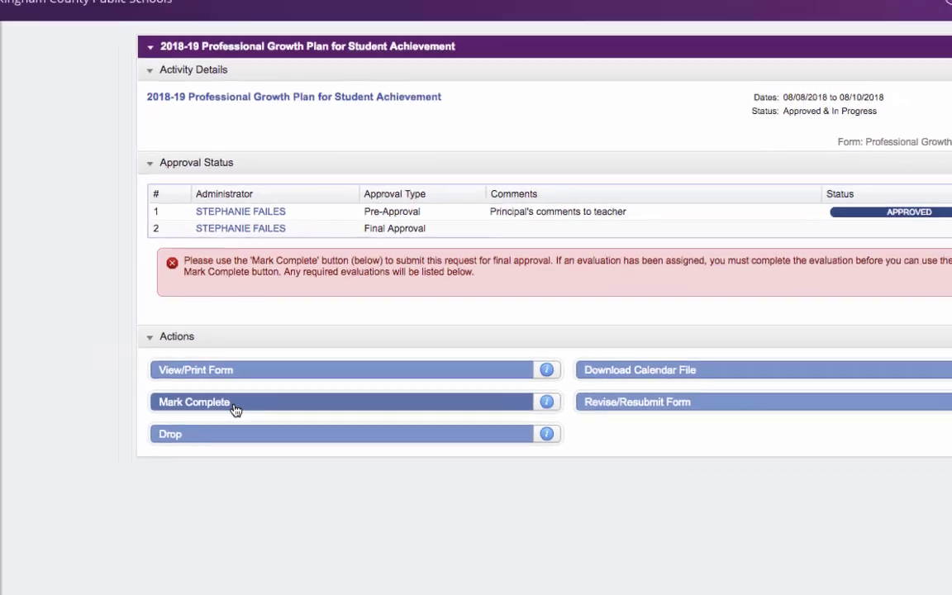
{"action": "left_click", "coordinate": [190, 431]}
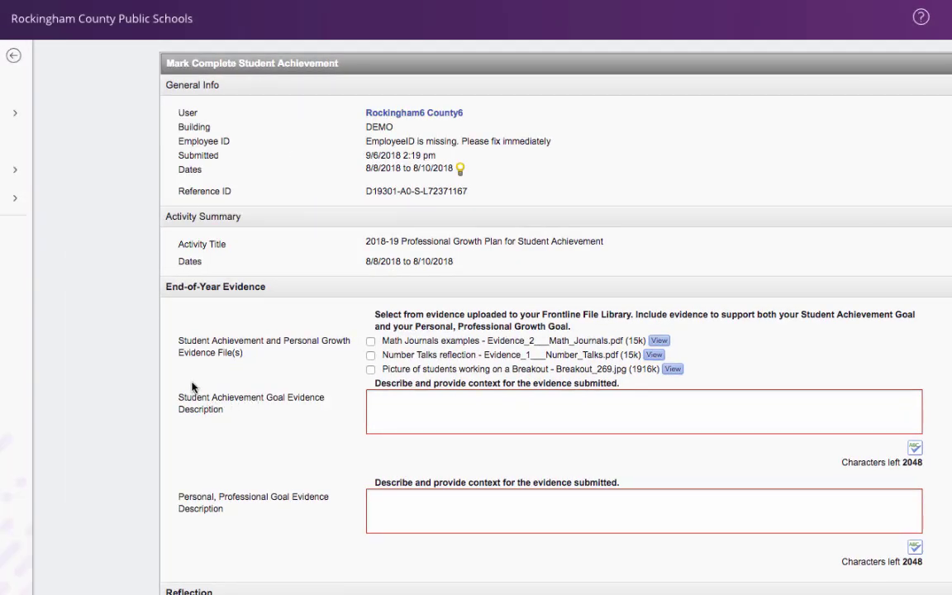
{"action": "left_click", "coordinate": [371, 343]}
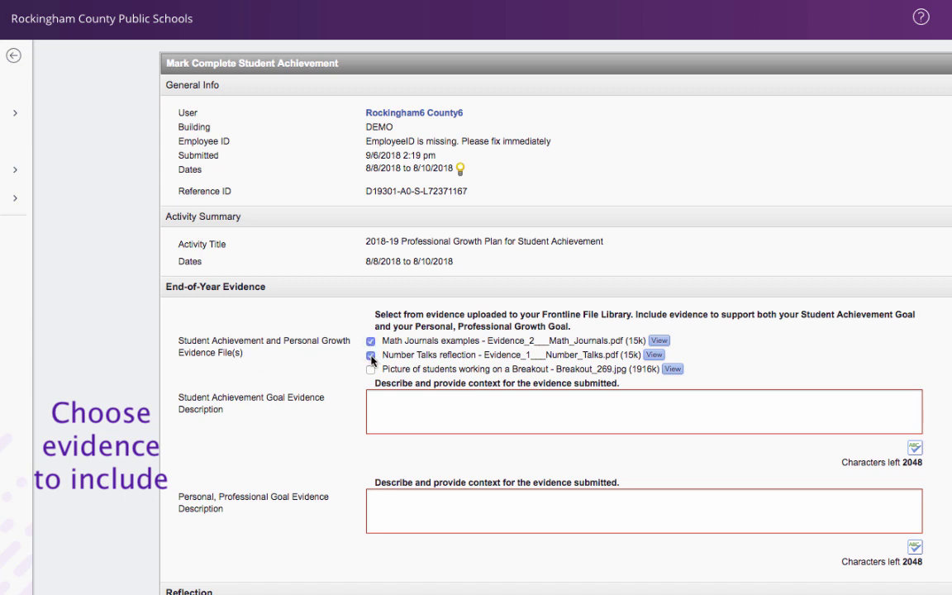
{"action": "left_click", "coordinate": [370, 371]}
Step: Enter "Narrative here" as the evidence description for both the Student Achievement Goal and the Personal, Professional Goal
{"action": "type", "text": "Narr"}
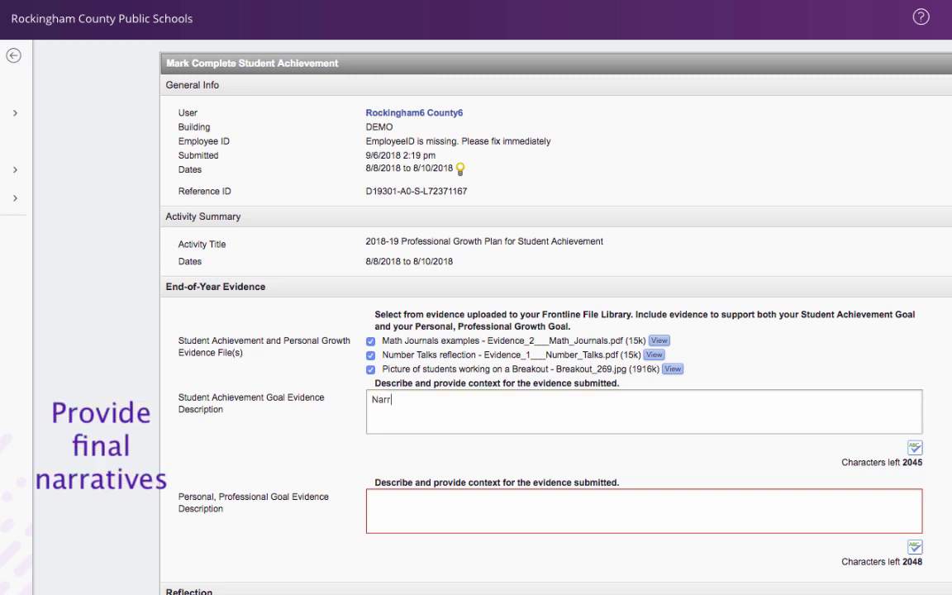
{"action": "type", "text": "ative here"}
{"action": "left_click", "coordinate": [407, 508]}
{"action": "type", "text": "Narrative here"}
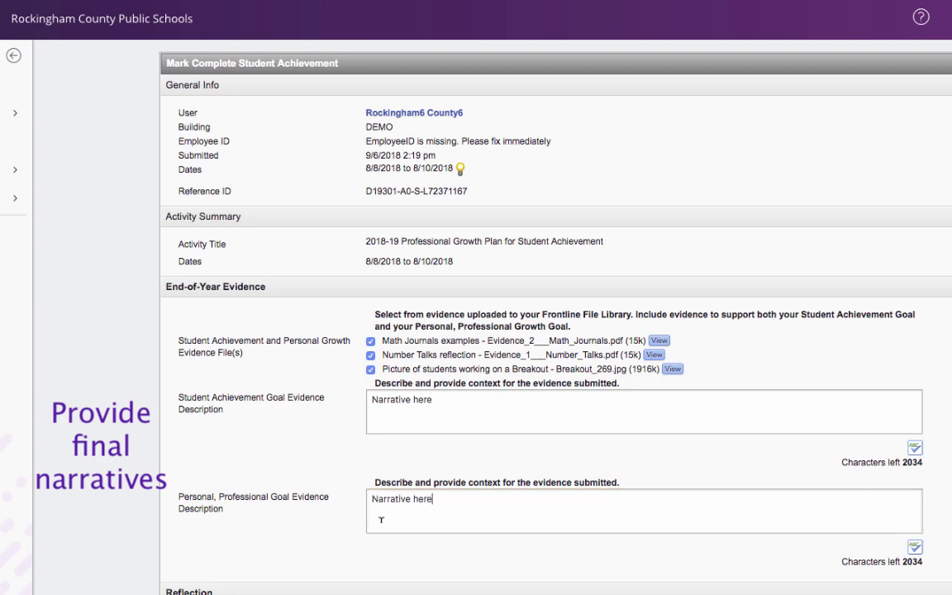
Step: Enter "Narrative here" as the Growth Reflection and submit the mark complete form
{"action": "scroll", "coordinate": [376, 509], "scroll_direction": "down", "scroll_amount": 3}
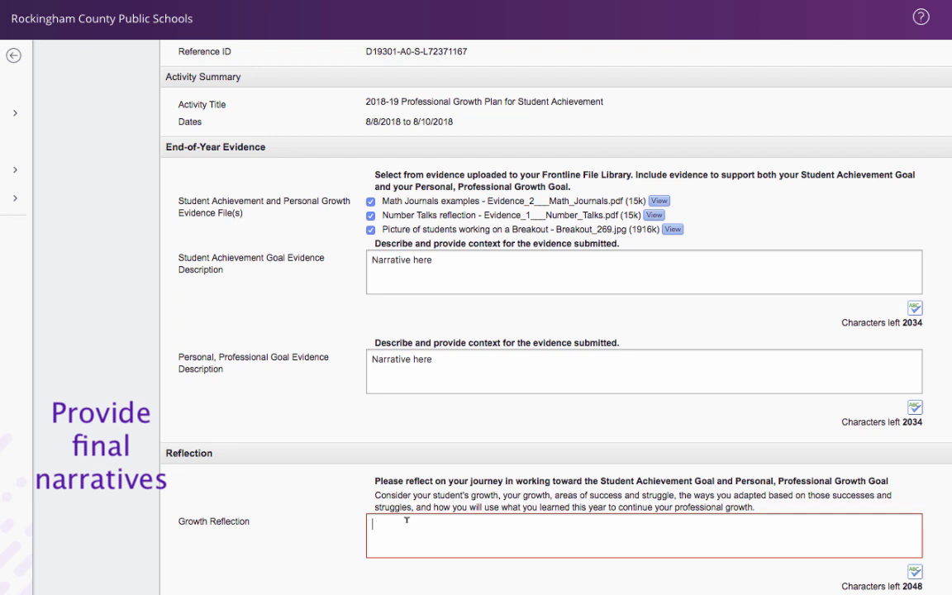
{"action": "left_click", "coordinate": [411, 516]}
{"action": "type", "text": "Narrative here"}
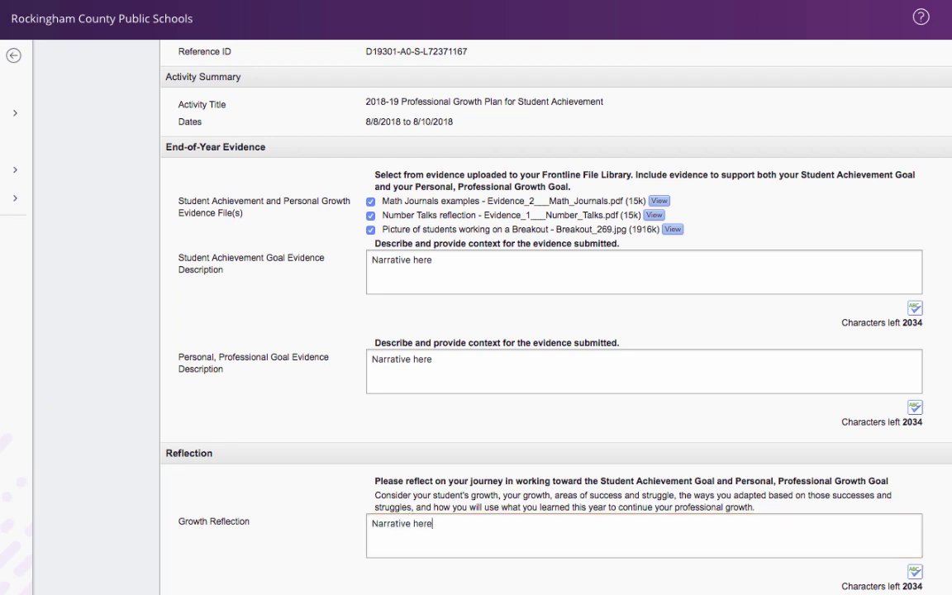
{"action": "scroll", "coordinate": [328, 502], "scroll_direction": "down", "scroll_amount": 2}
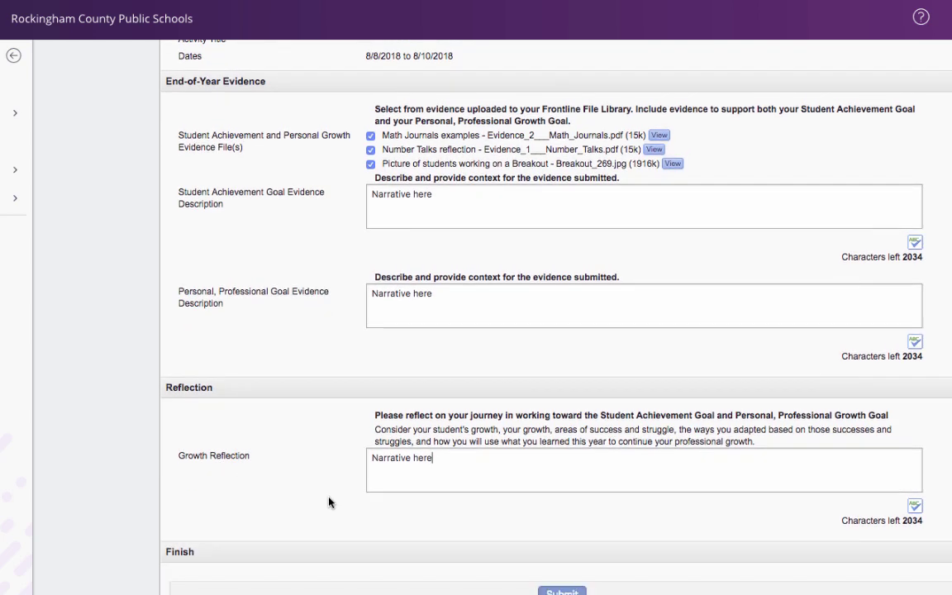
{"action": "scroll", "coordinate": [330, 502], "scroll_direction": "down", "scroll_amount": 1}
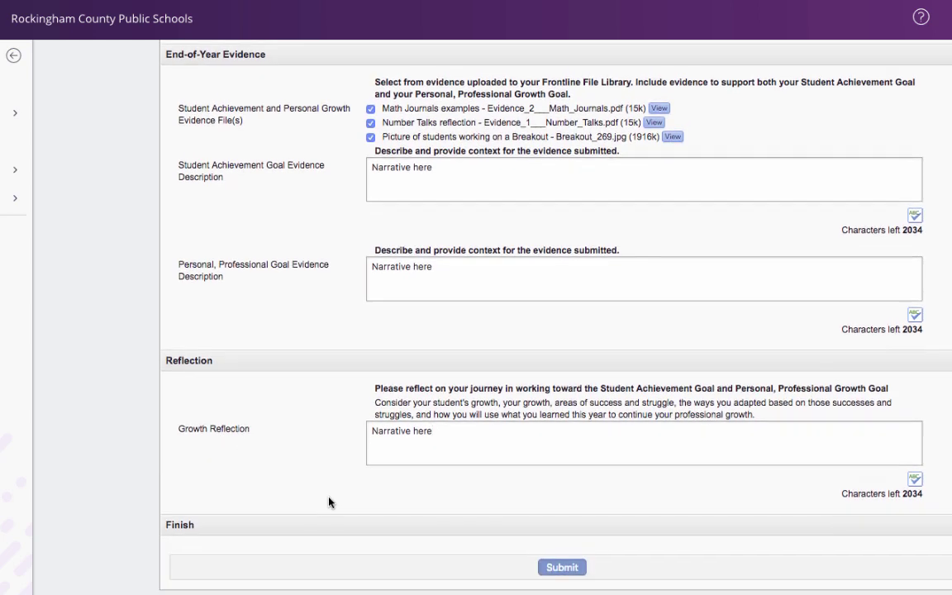
{"action": "left_click", "coordinate": [562, 569]}
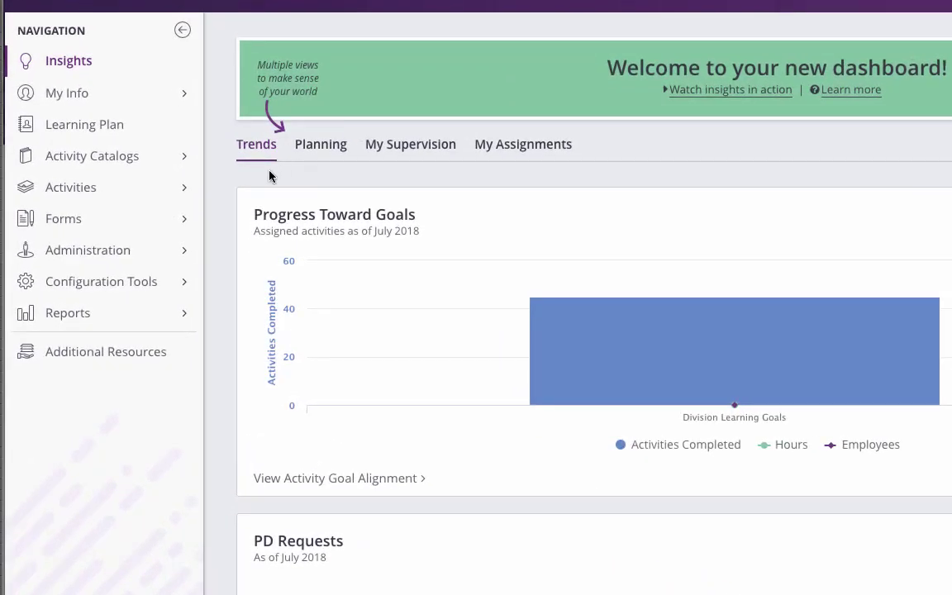
Step: In the administrator account, open the growth plan pending final approval and view its mark complete form
{"action": "left_click", "coordinate": [110, 252]}
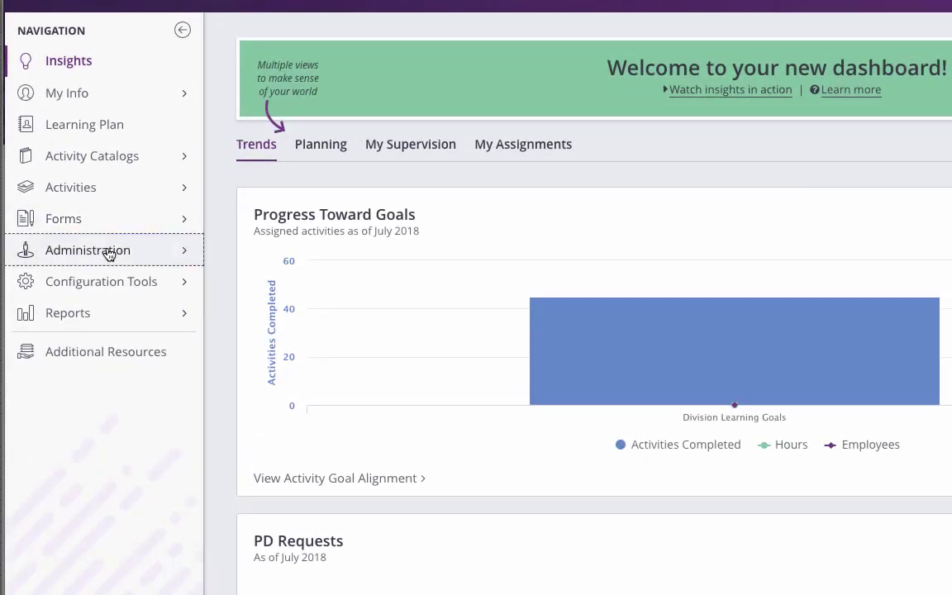
{"action": "left_click", "coordinate": [298, 73]}
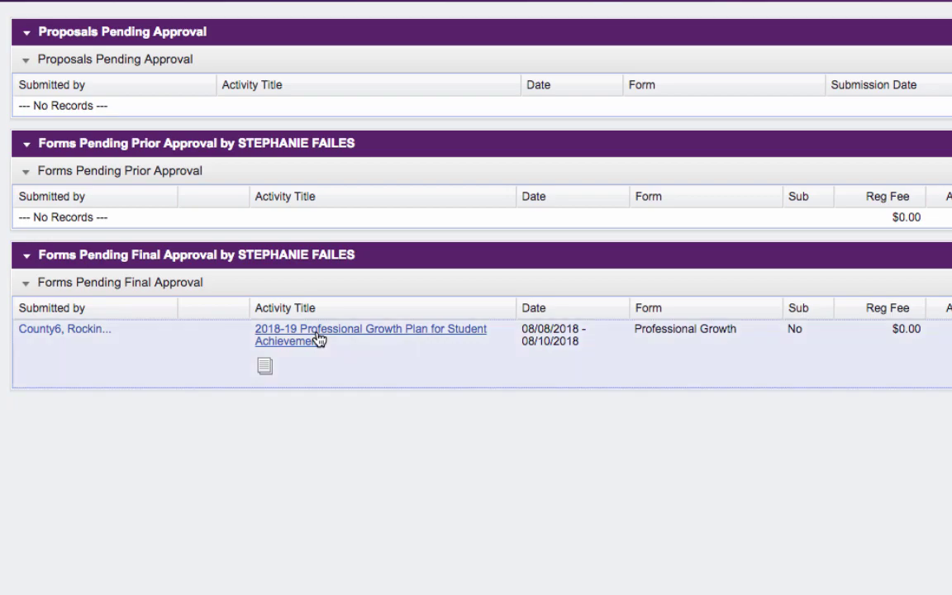
{"action": "left_click", "coordinate": [319, 338]}
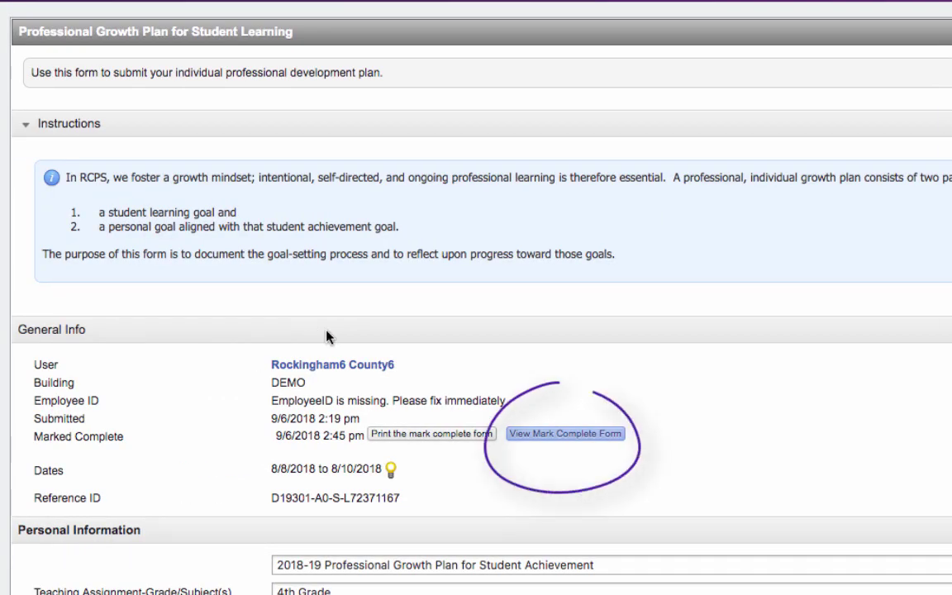
{"action": "left_click", "coordinate": [565, 443]}
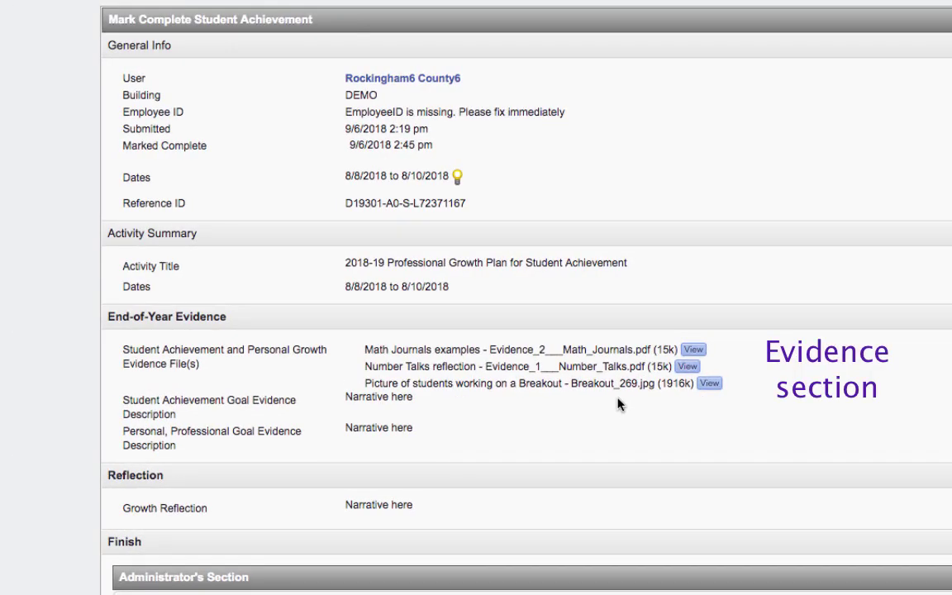
Step: View the submitted Math Journals examples PDF, close it and return to the mark complete form
{"action": "left_click", "coordinate": [692, 351]}
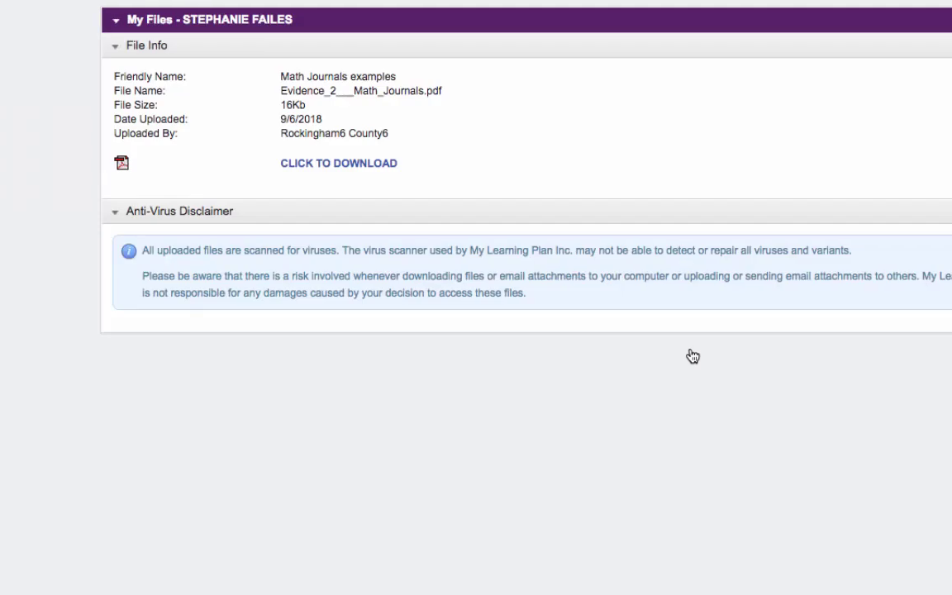
{"action": "left_click", "coordinate": [377, 168]}
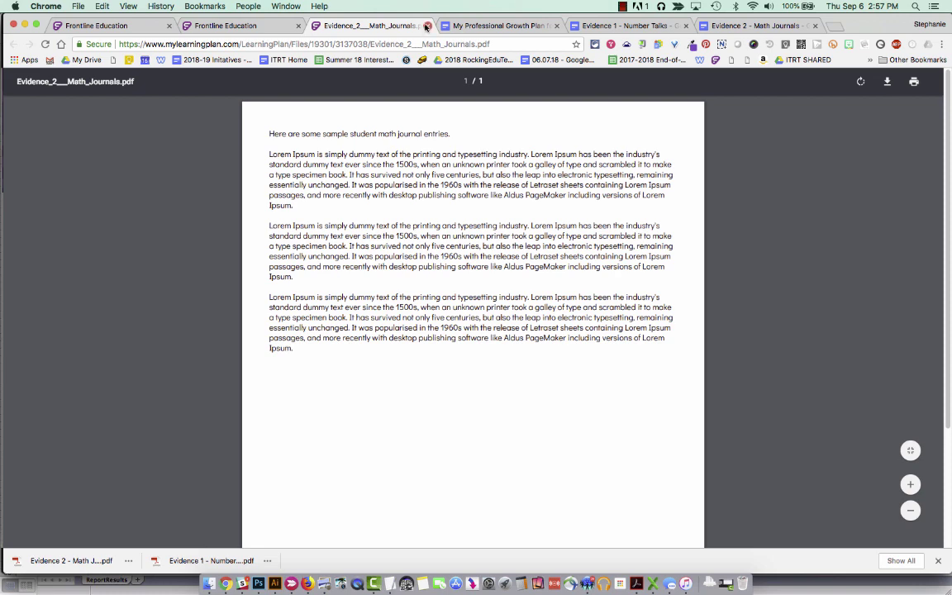
{"action": "left_click", "coordinate": [426, 25]}
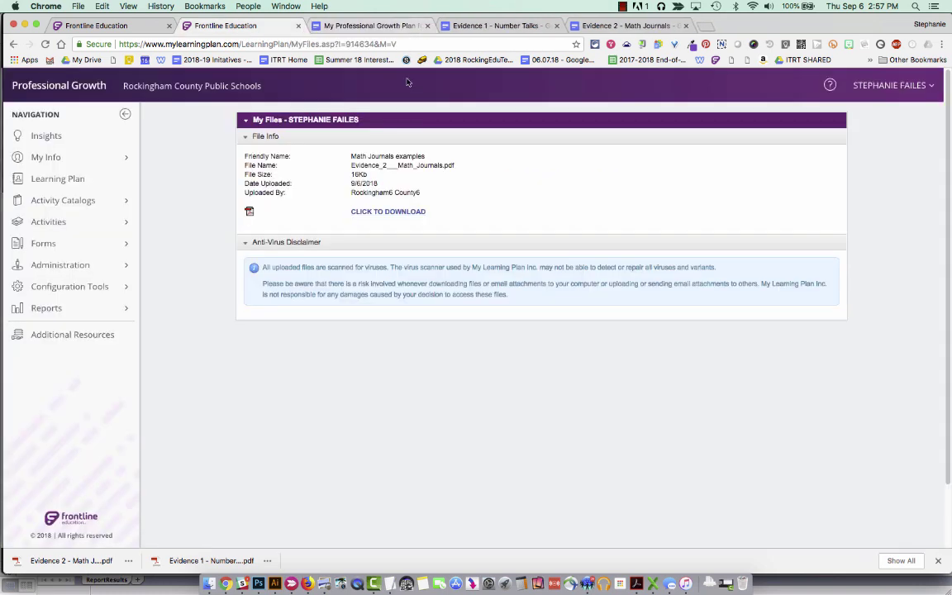
{"action": "left_click", "coordinate": [11, 47]}
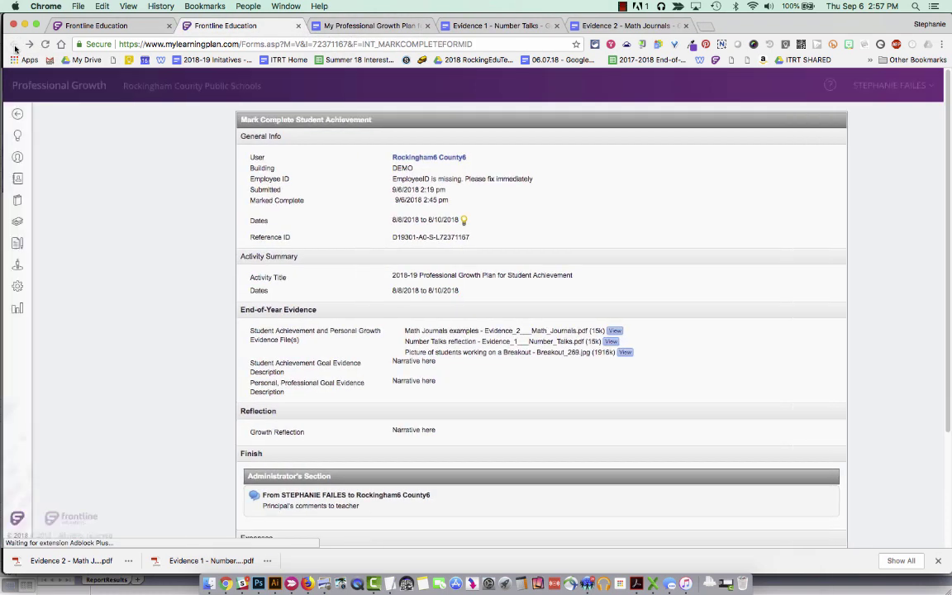
Step: View the submitted Number Talks reflection PDF, close it and return to the mark complete form
{"action": "left_click", "coordinate": [610, 342]}
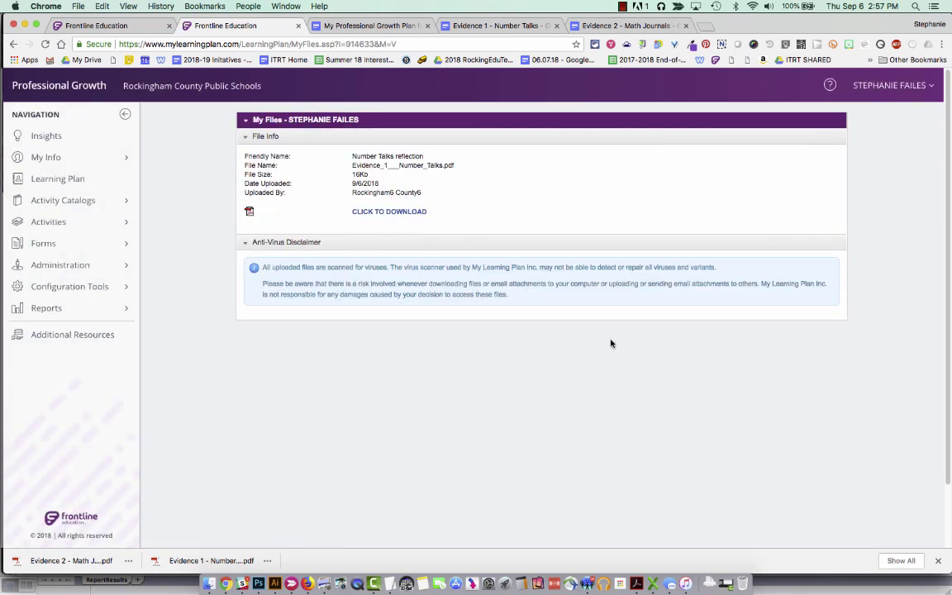
{"action": "left_click", "coordinate": [389, 212]}
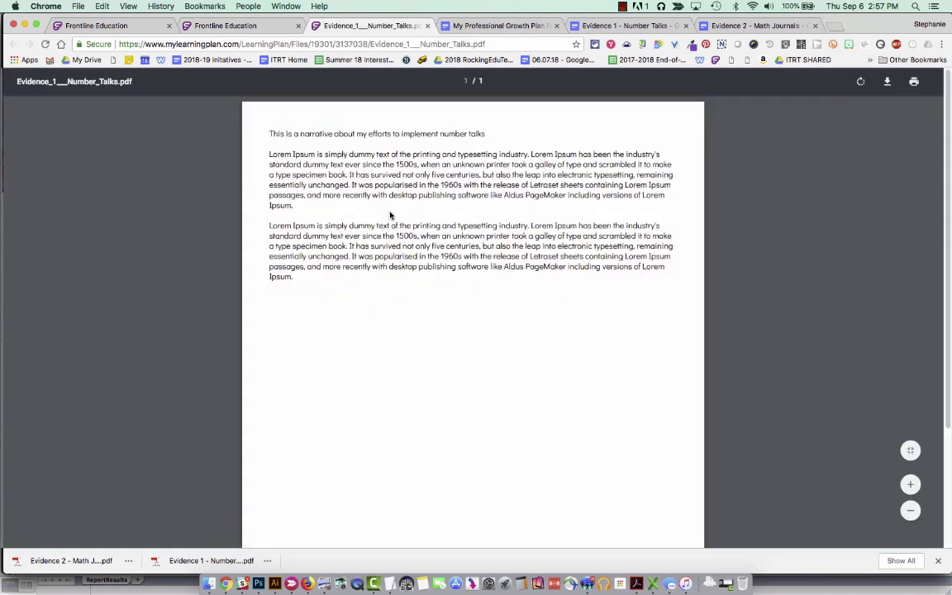
{"action": "left_click", "coordinate": [427, 27]}
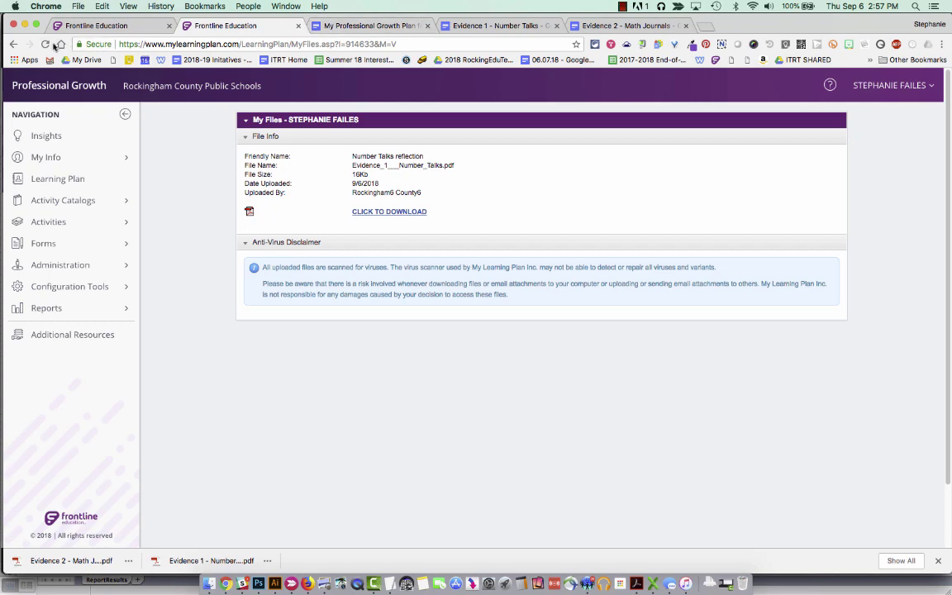
{"action": "left_click", "coordinate": [15, 47]}
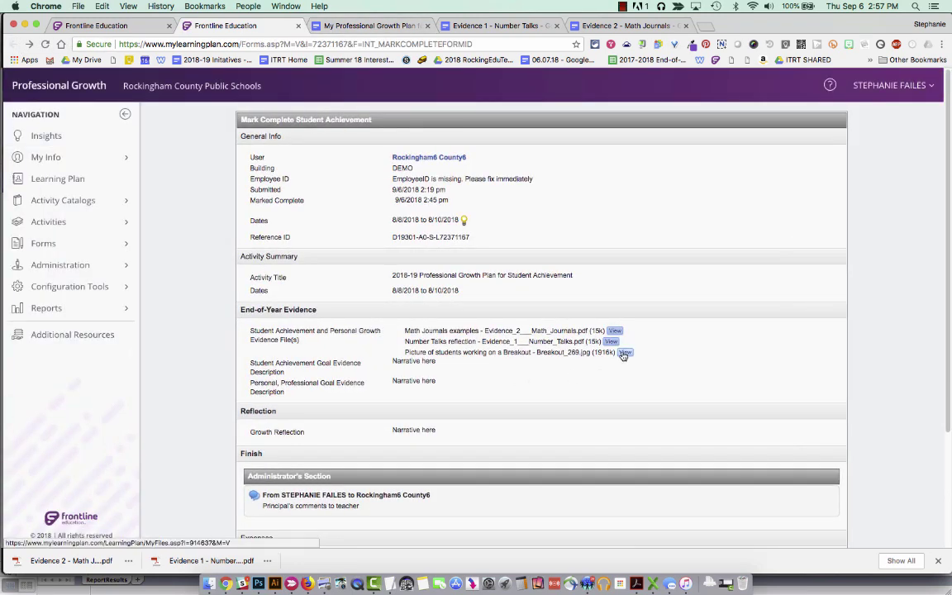
Step: View the submitted picture of students working on a Breakout, close it and return to the mark complete form
{"action": "left_click", "coordinate": [624, 354]}
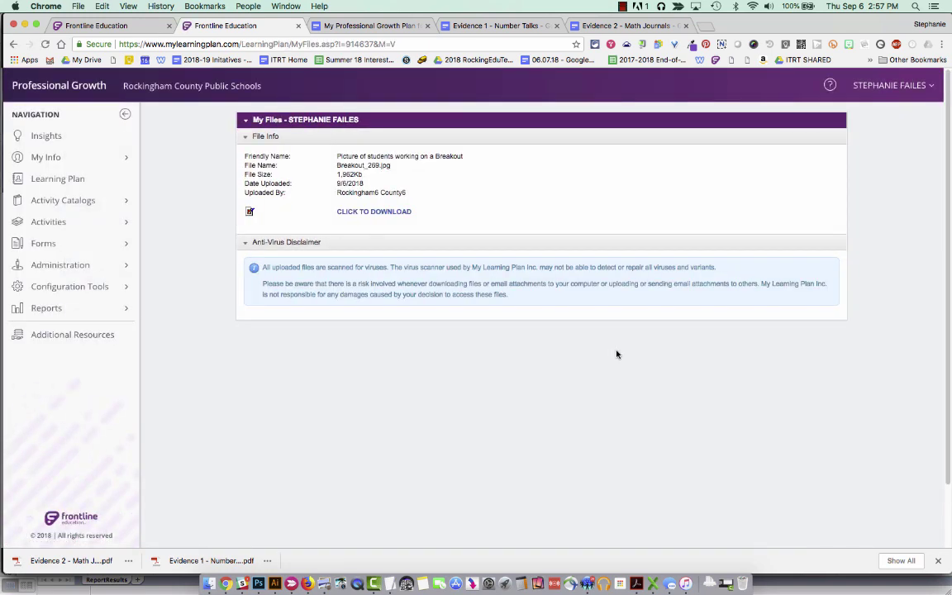
{"action": "left_click", "coordinate": [378, 217]}
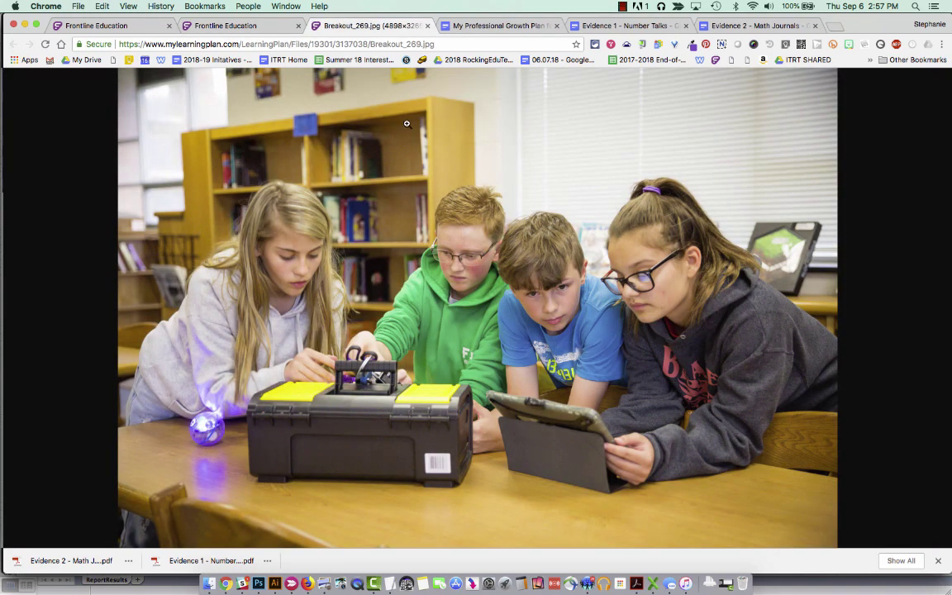
{"action": "left_click", "coordinate": [427, 27]}
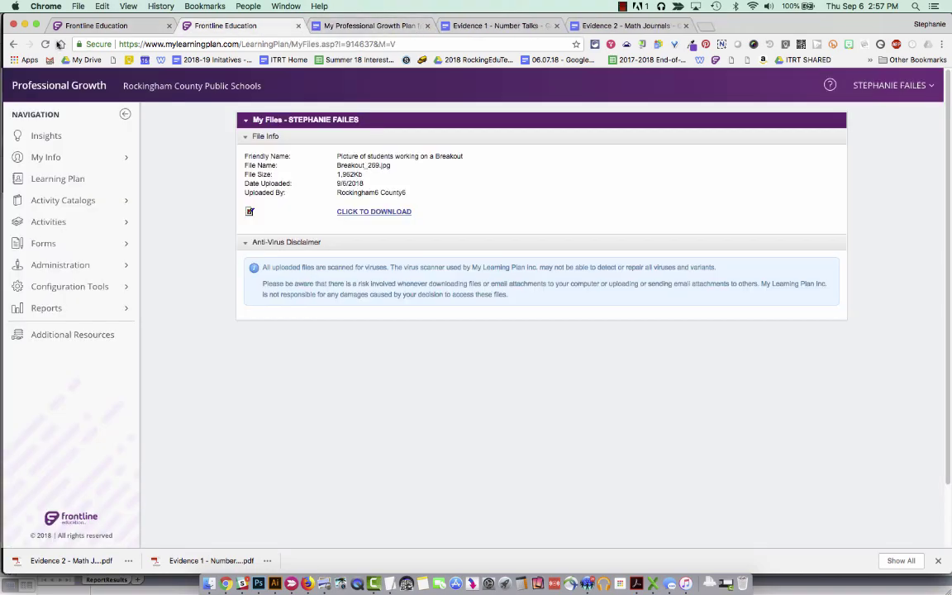
{"action": "left_click", "coordinate": [11, 45]}
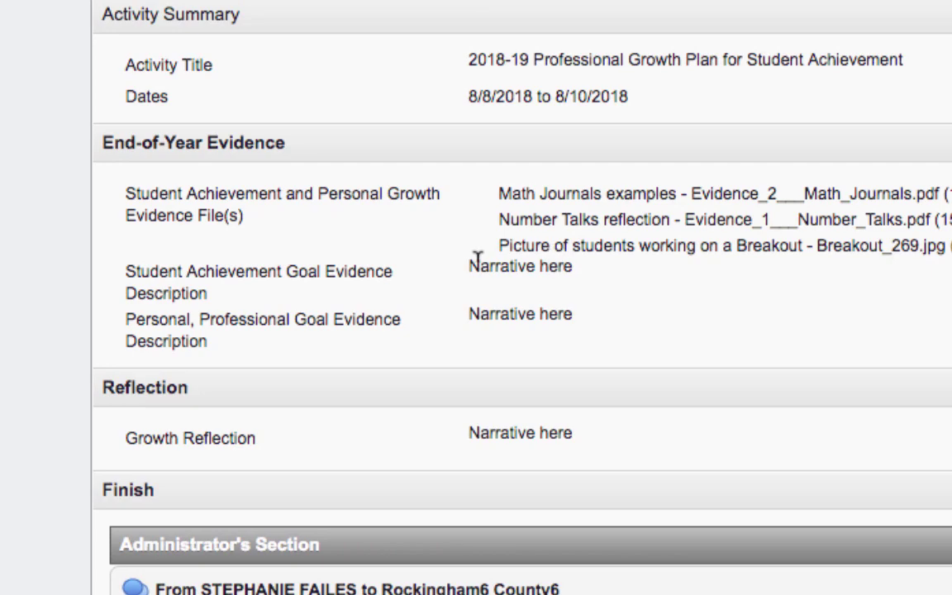
Step: Review the evidence descriptions and growth reflection narratives, then close the mark complete form
{"action": "left_click_drag", "start_coordinate": [476, 259], "coordinate": [581, 437]}
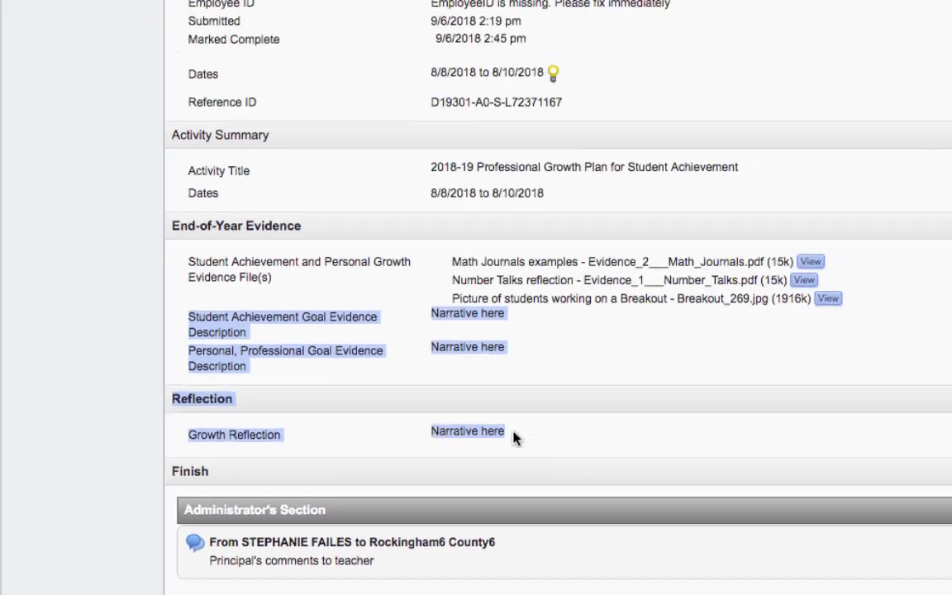
{"action": "left_click", "coordinate": [585, 438]}
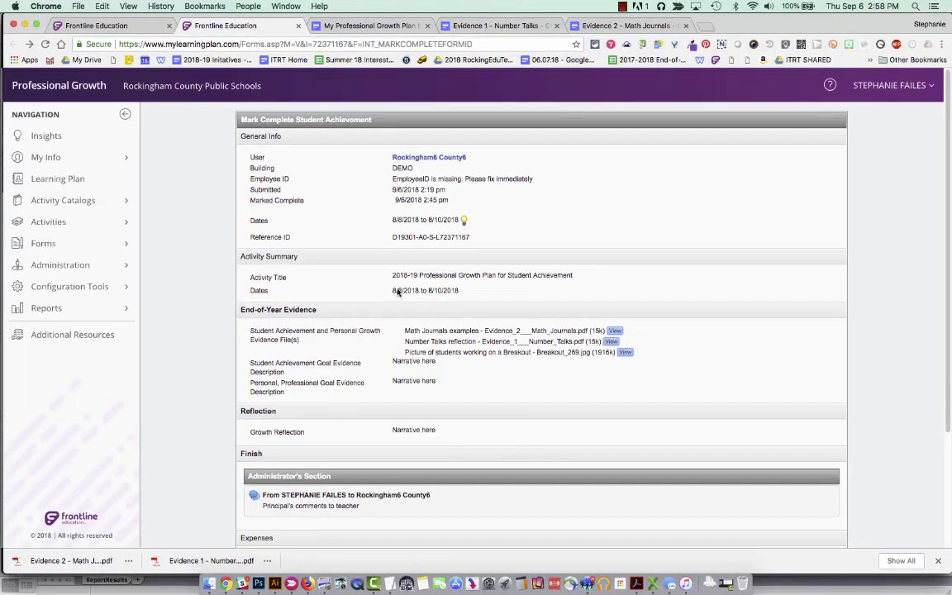
{"action": "left_click", "coordinate": [299, 28]}
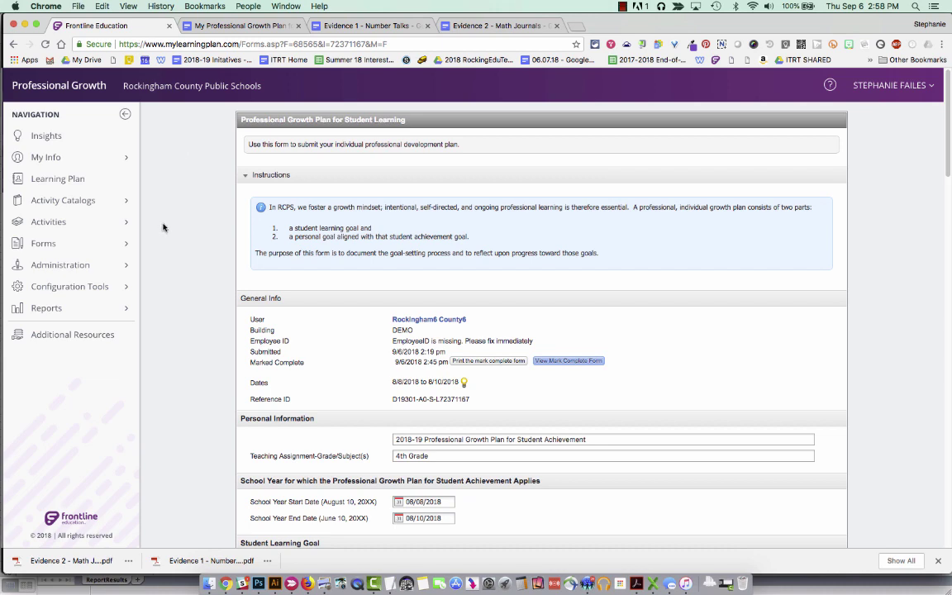
Step: Enter "Final principal comments to teacher" as the comments to the requestor at the end of the growth plan form
{"action": "scroll", "coordinate": [163, 227], "scroll_direction": "down", "scroll_amount": 5}
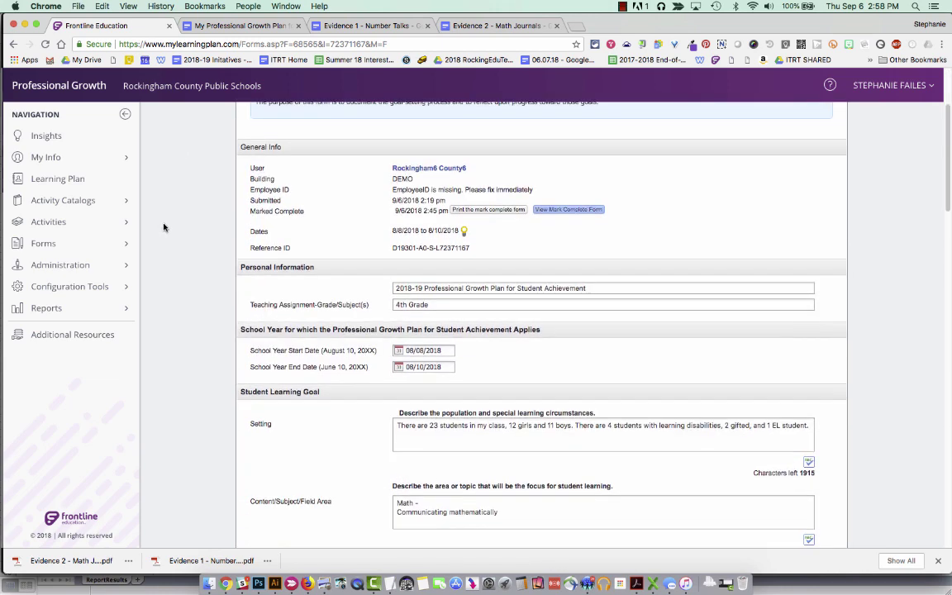
{"action": "scroll", "coordinate": [163, 227], "scroll_direction": "down", "scroll_amount": 5}
{"action": "scroll", "coordinate": [222, 259], "scroll_direction": "down", "scroll_amount": 20}
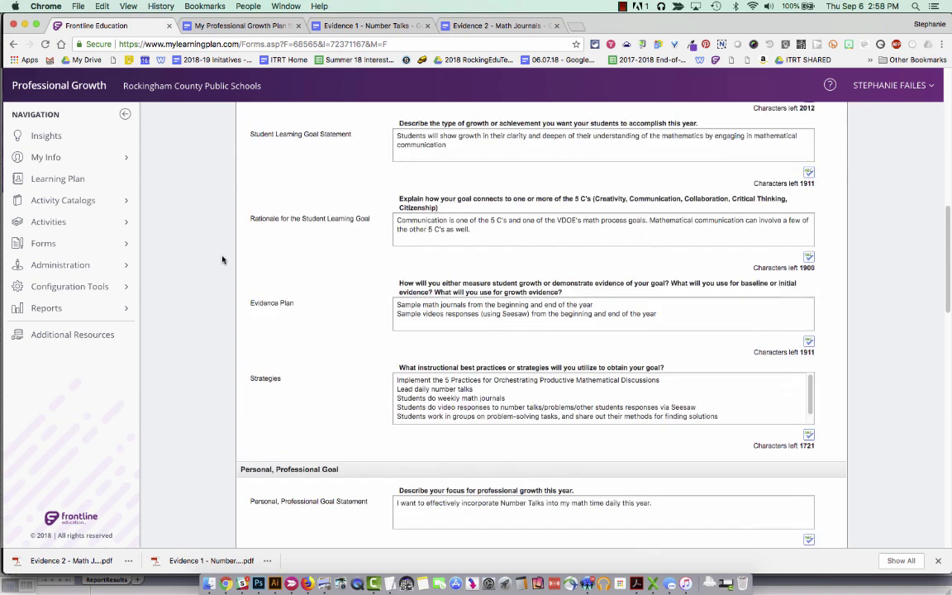
{"action": "scroll", "coordinate": [221, 260], "scroll_direction": "down", "scroll_amount": 5}
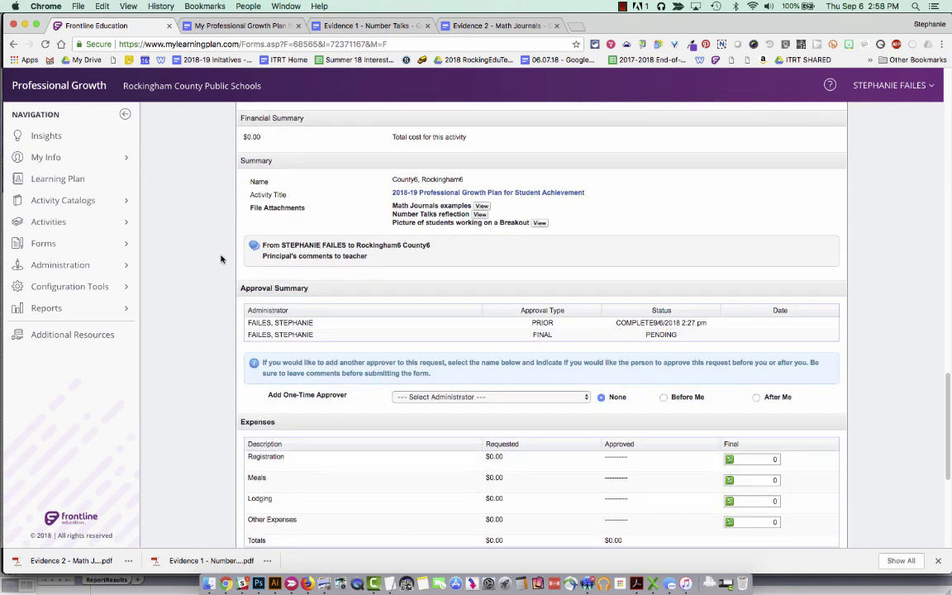
{"action": "scroll", "coordinate": [222, 259], "scroll_direction": "down", "scroll_amount": 1}
{"action": "scroll", "coordinate": [220, 260], "scroll_direction": "down", "scroll_amount": 5}
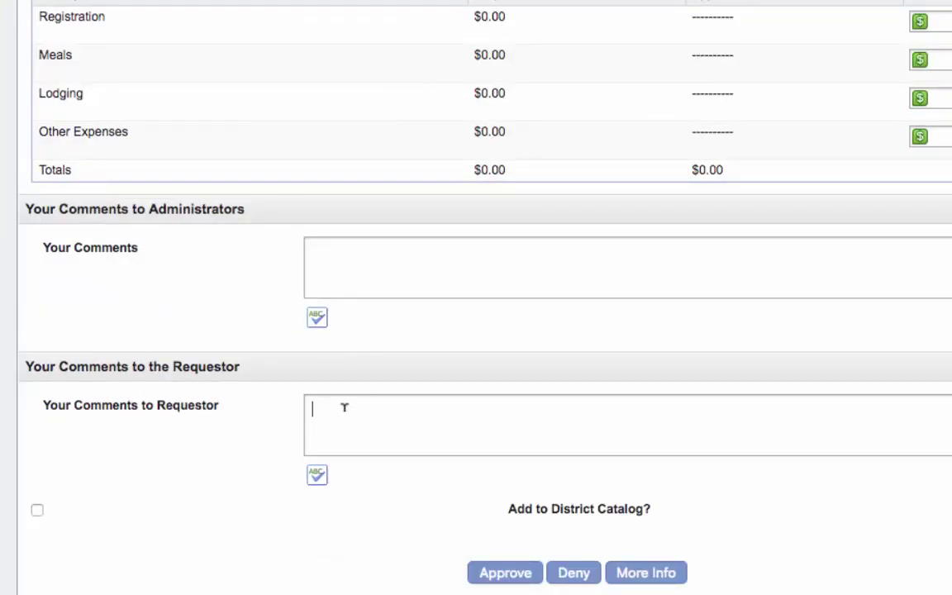
{"action": "left_click", "coordinate": [345, 406]}
{"action": "type", "text": "Final principal comment"}
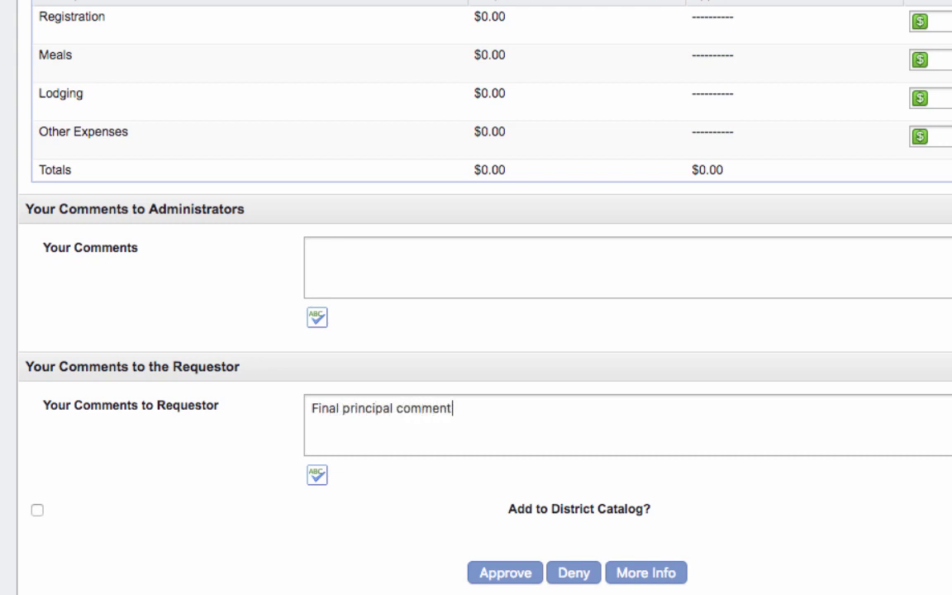
{"action": "type", "text": "s to teacher"}
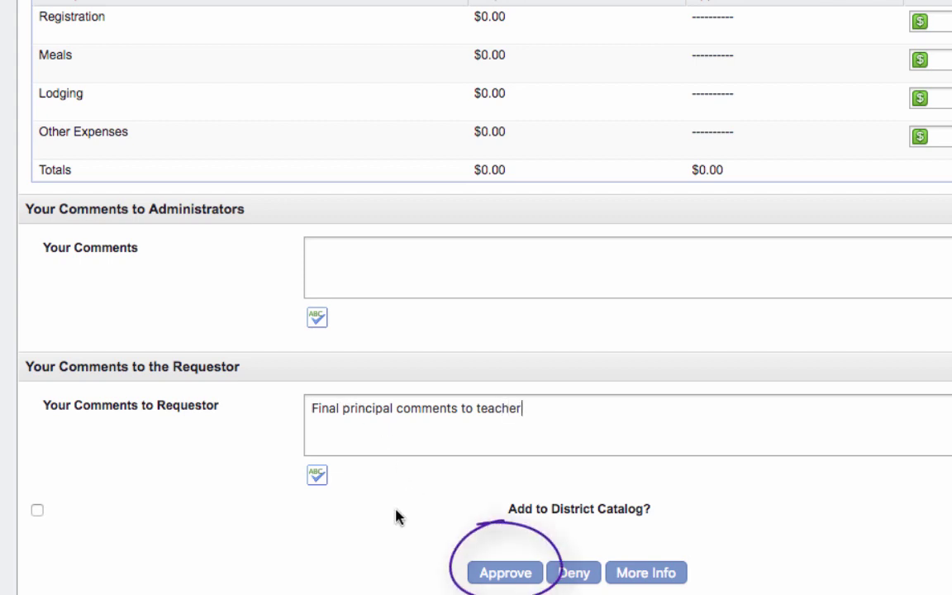
Step: Enable adding the plan to the district catalog and give the request final approval
{"action": "key", "text": "Tab"}
{"action": "key", "text": "Tab"}
{"action": "key", "text": "space"}
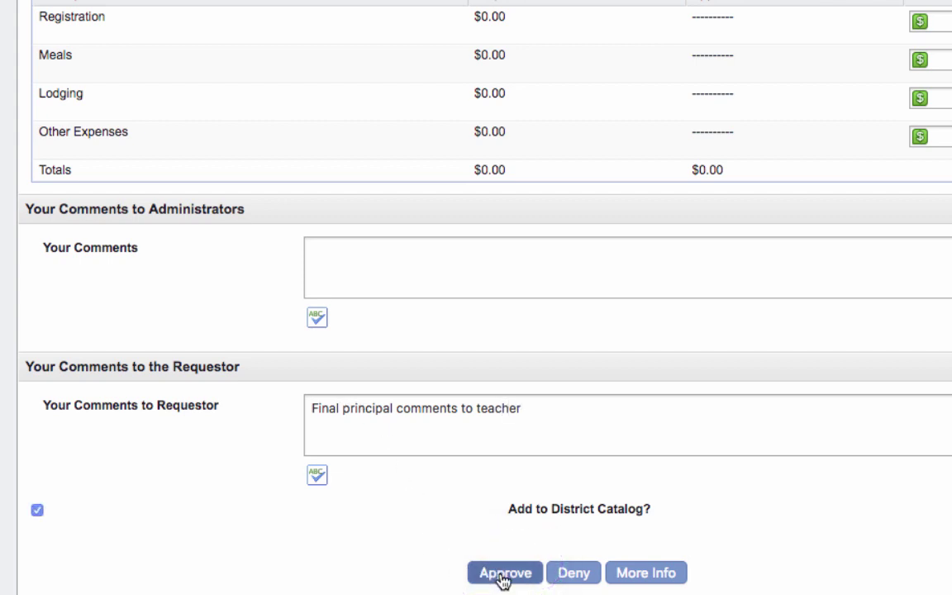
{"action": "left_click", "coordinate": [502, 574]}
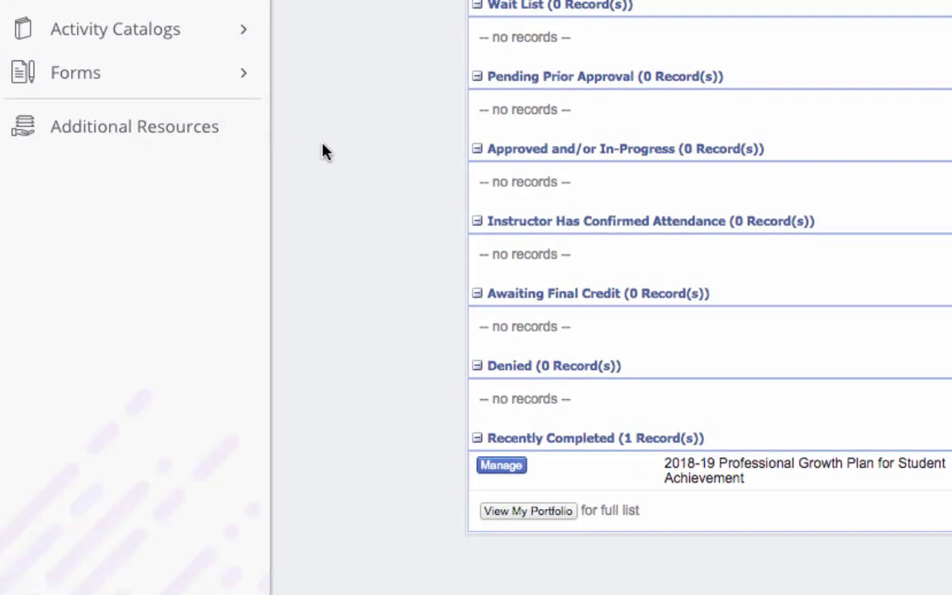
Step: In the teacher's account, open the recently completed growth plan to check its approval status and the principal's comments
{"action": "left_click", "coordinate": [503, 467]}
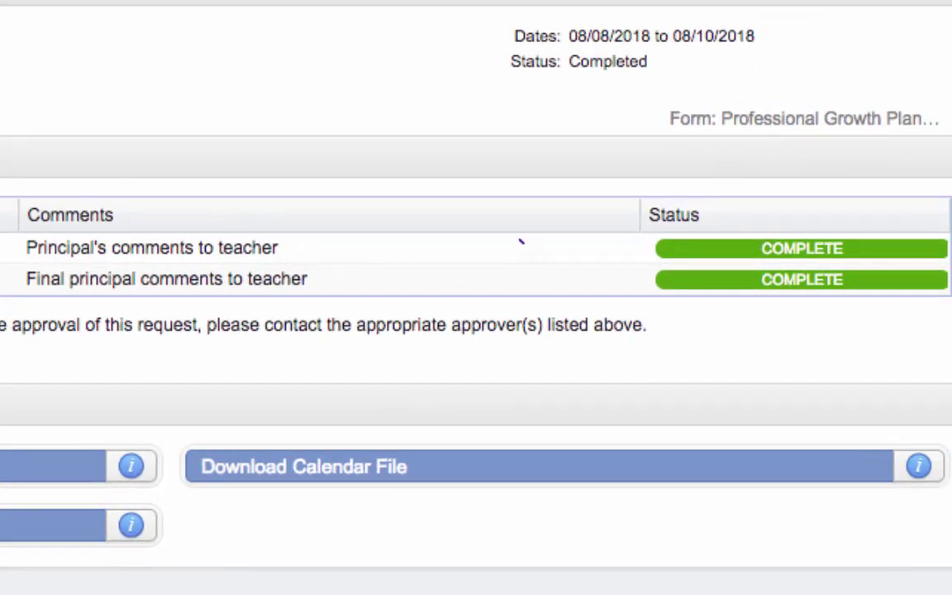